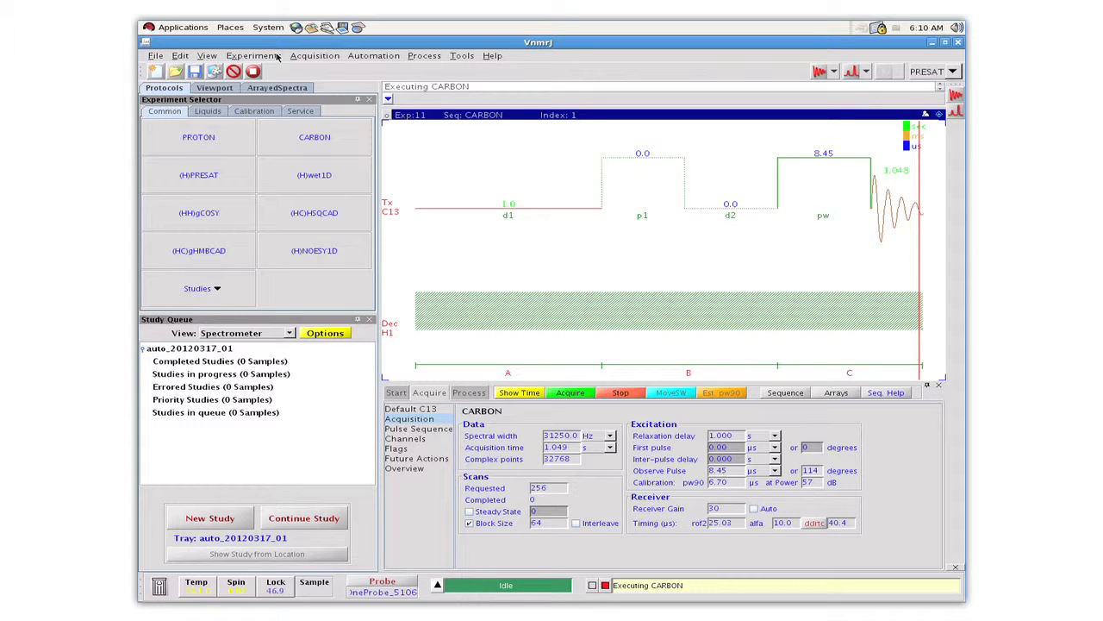
Step: Set up new experiment parameters for the B11 nucleus
click(274, 56)
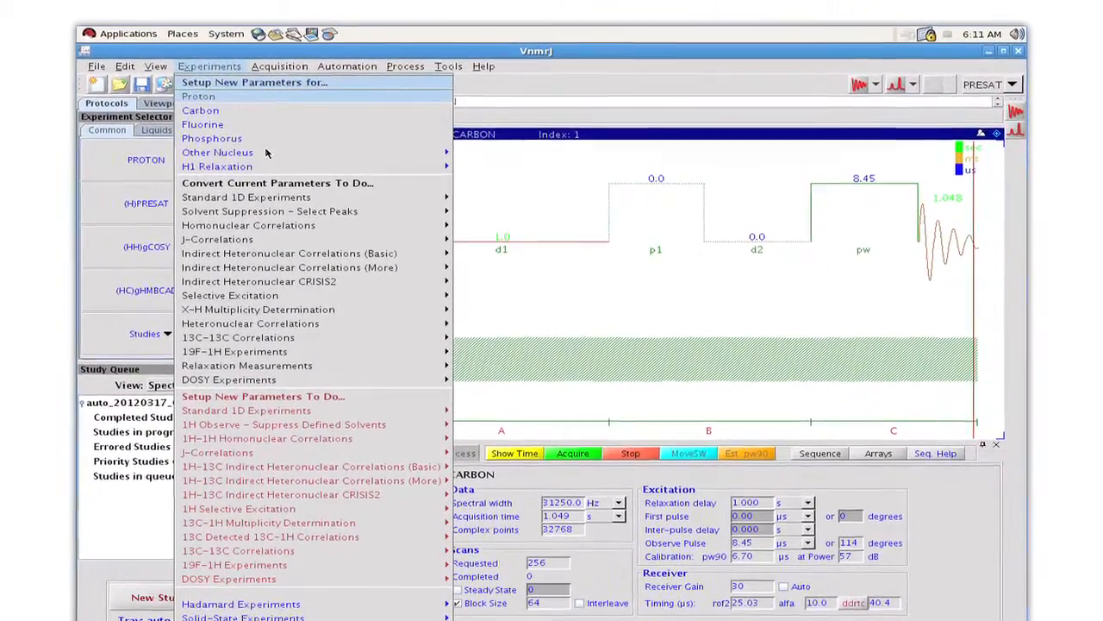
mouse_move(265, 153)
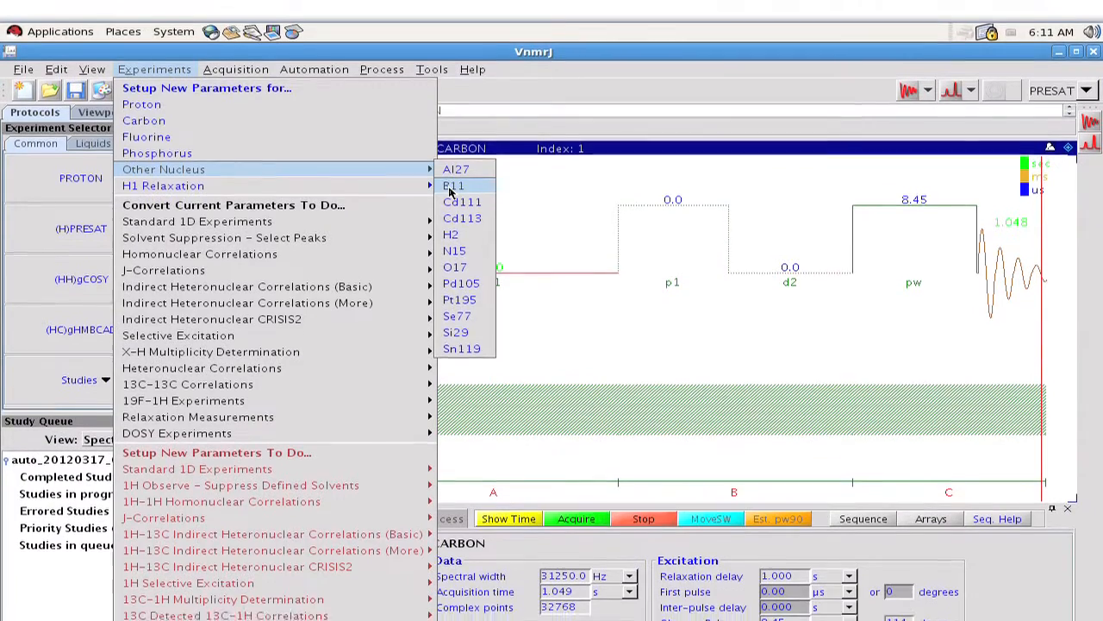
click(451, 194)
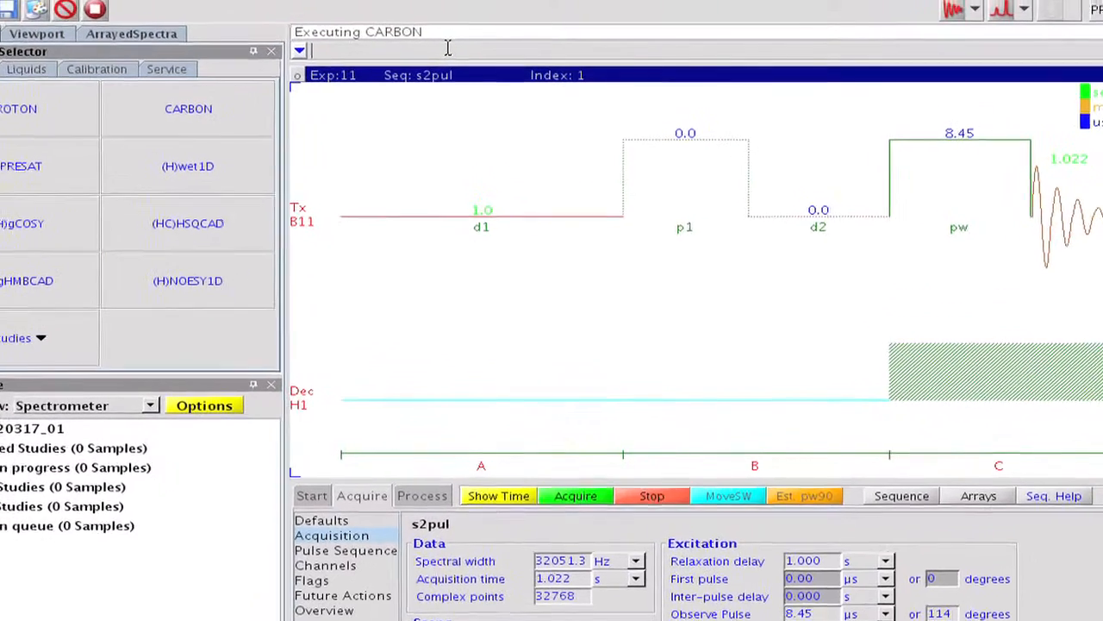
Step: Label the pulse sequence by running the command pslabel='BORON_11'
text(pslab)
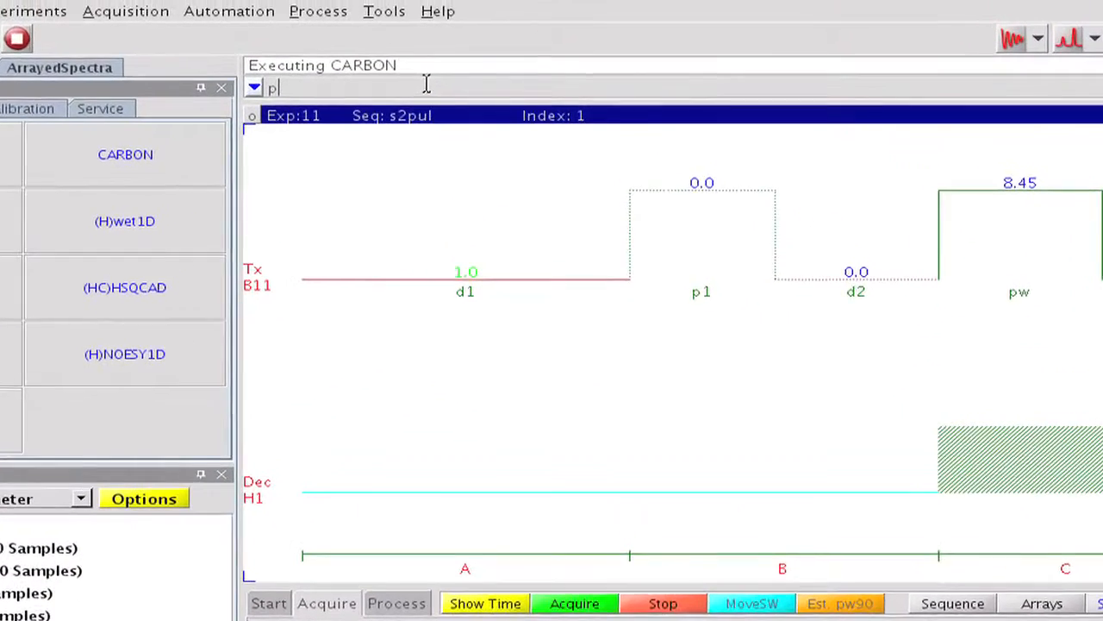
text(e)
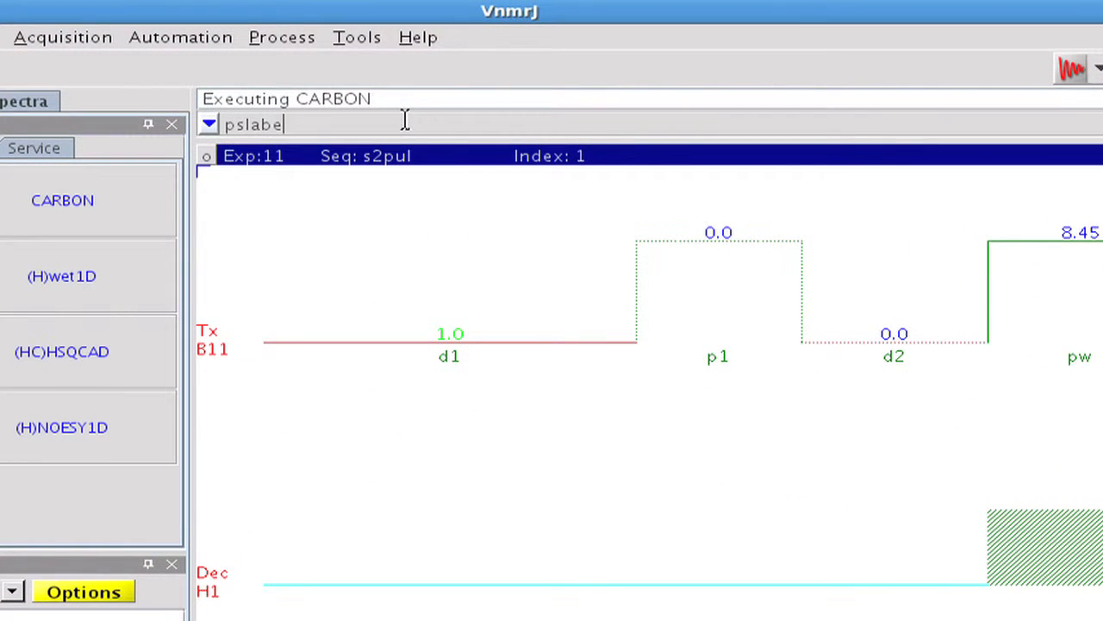
text(l='BORON)
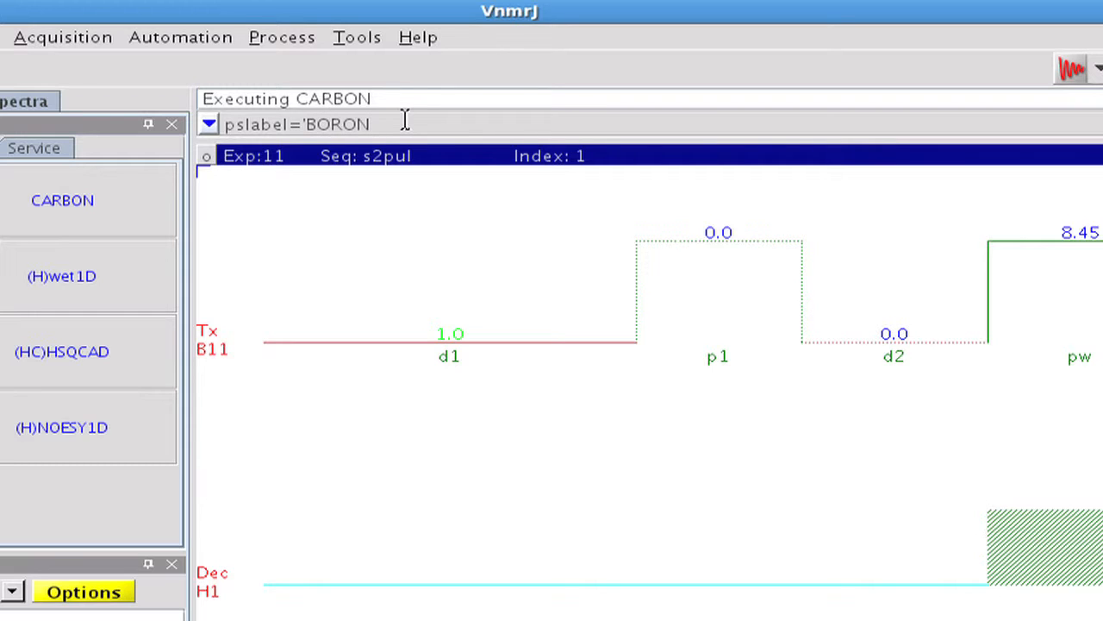
text(_11)
key(Return)
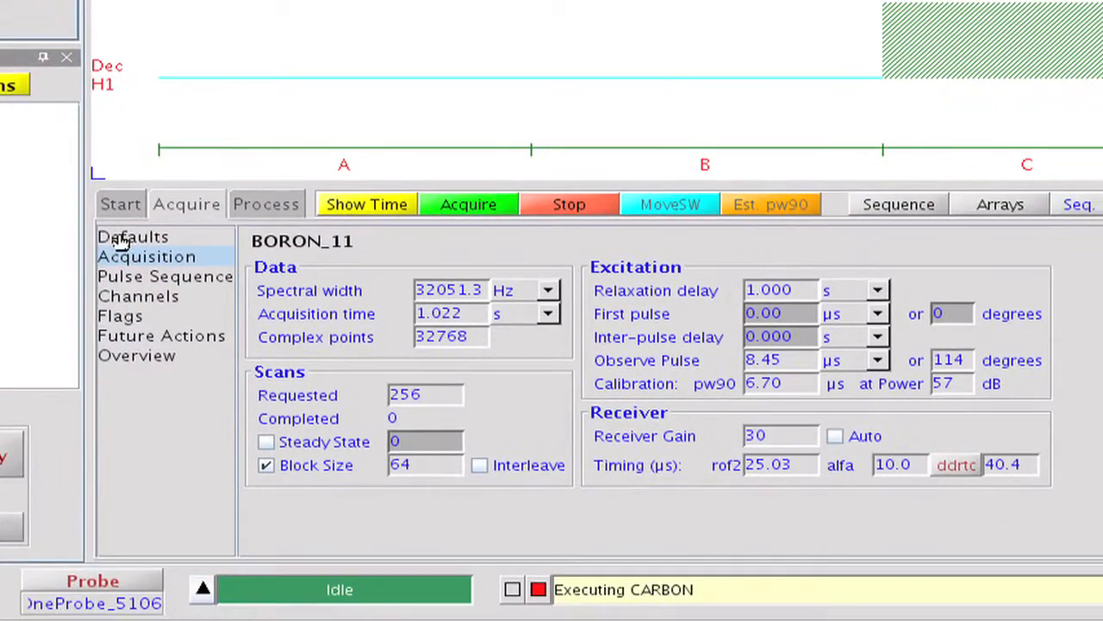
Step: Set the default number of scans for the boron experiment to 16
click(150, 383)
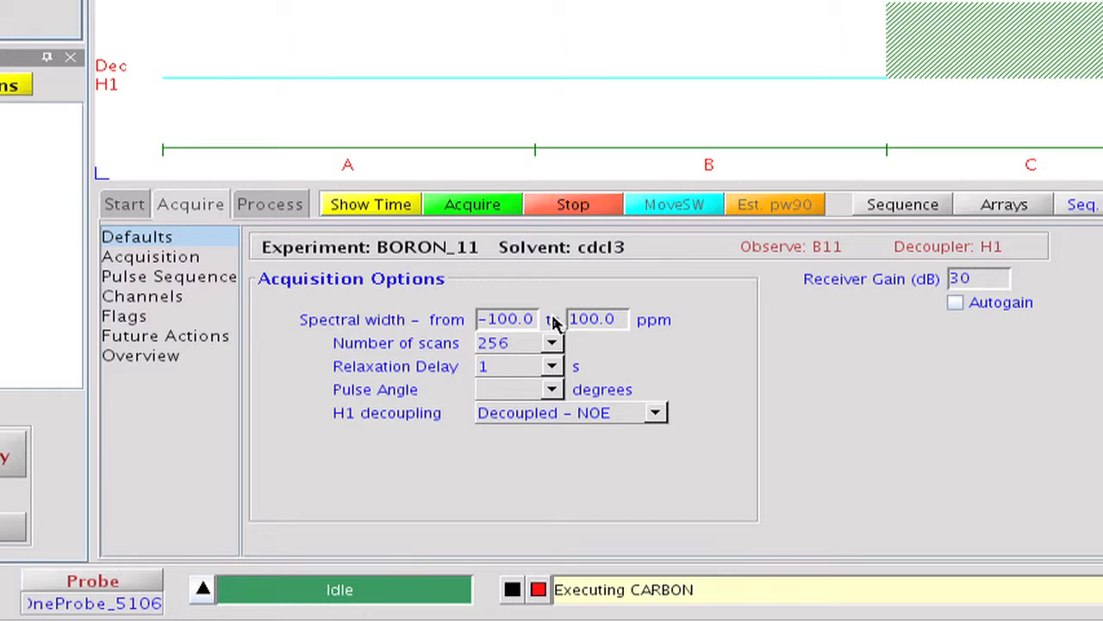
click(553, 344)
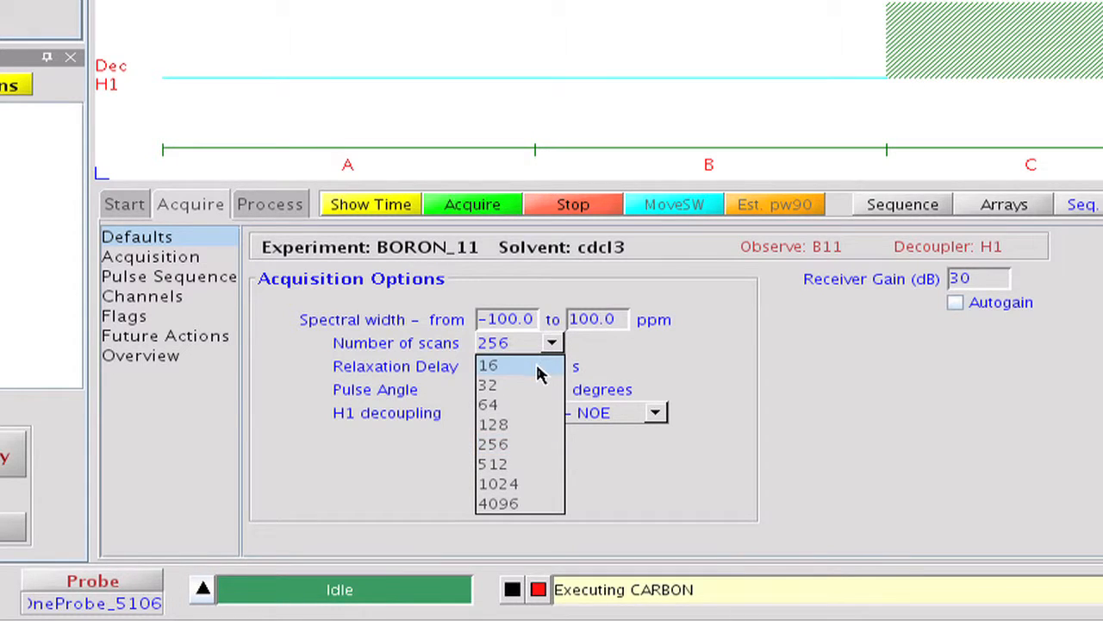
click(540, 368)
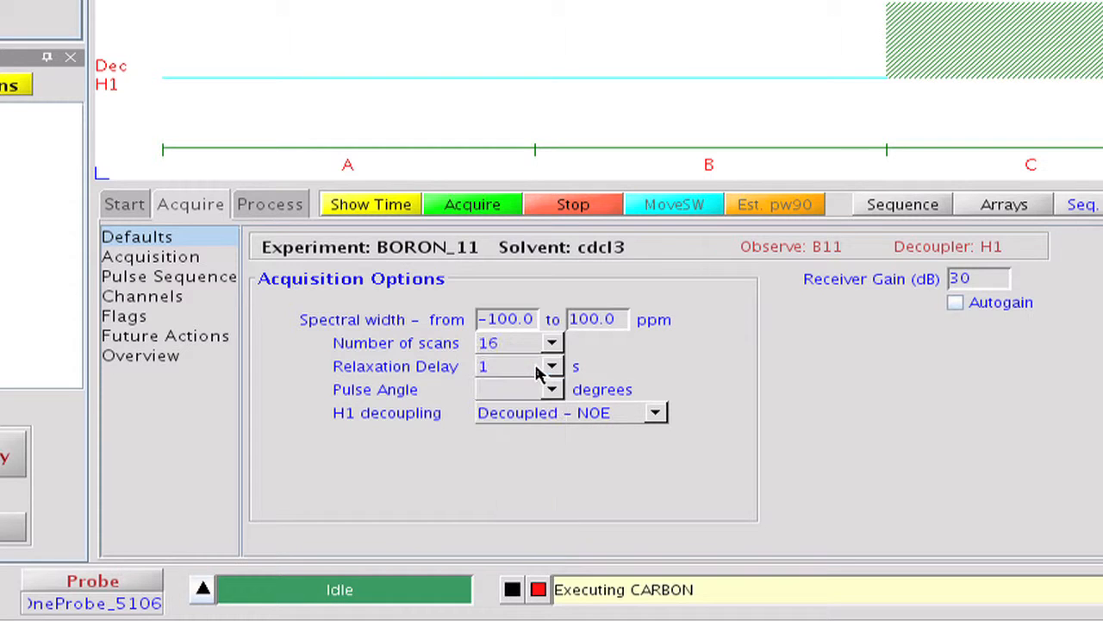
Step: Set the acquisition time to 0.05 s and the relaxation delay to 0.01 s
click(193, 261)
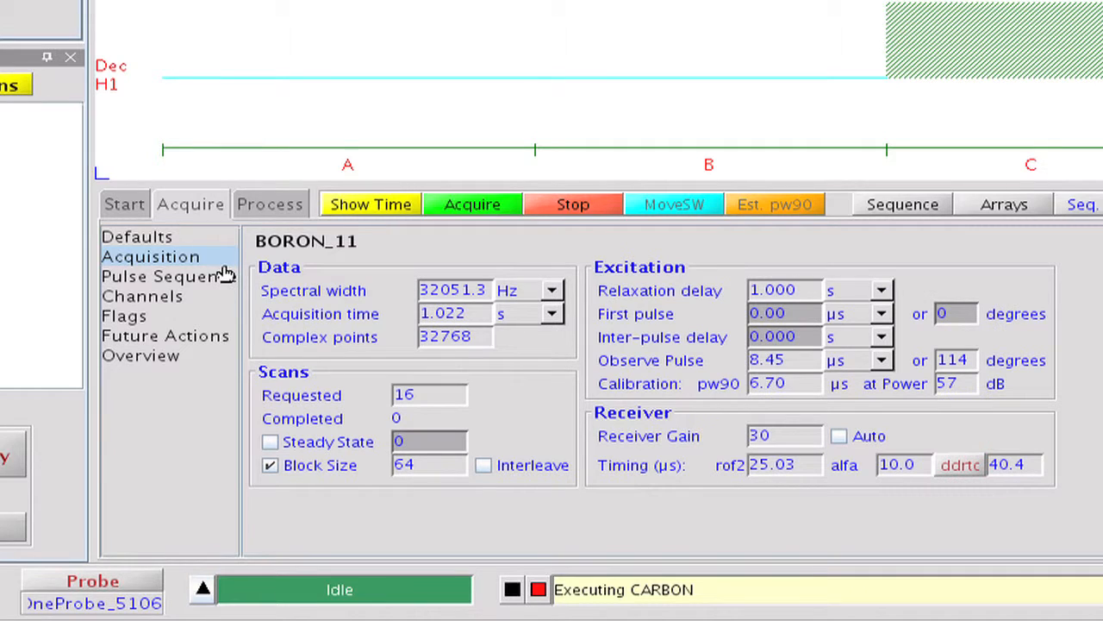
drag(468, 313, 404, 306)
text(0.05)
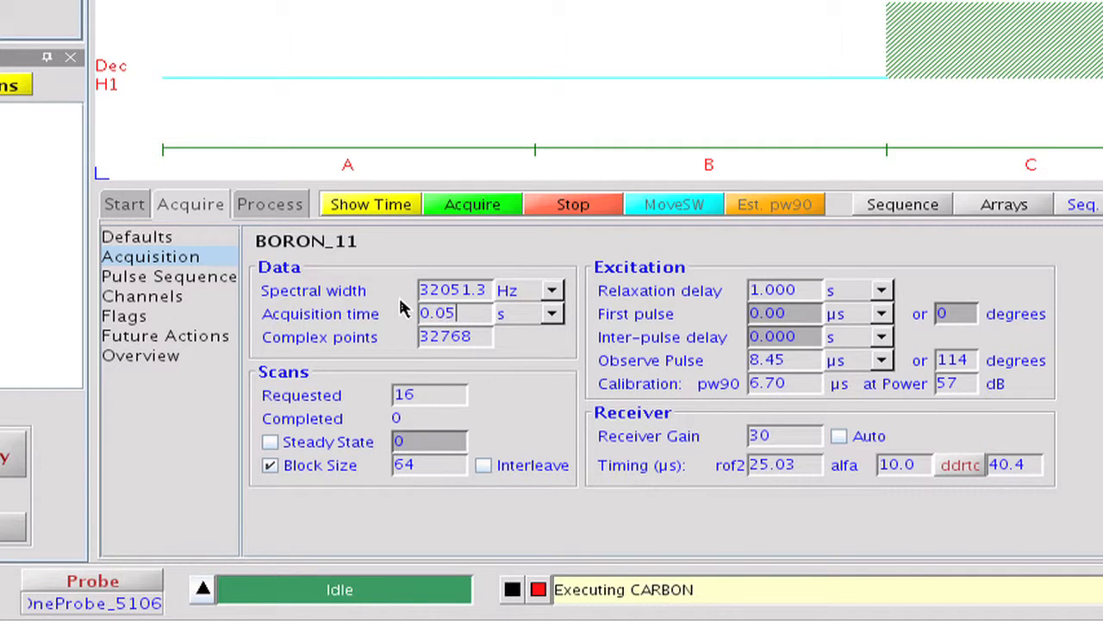
click(746, 286)
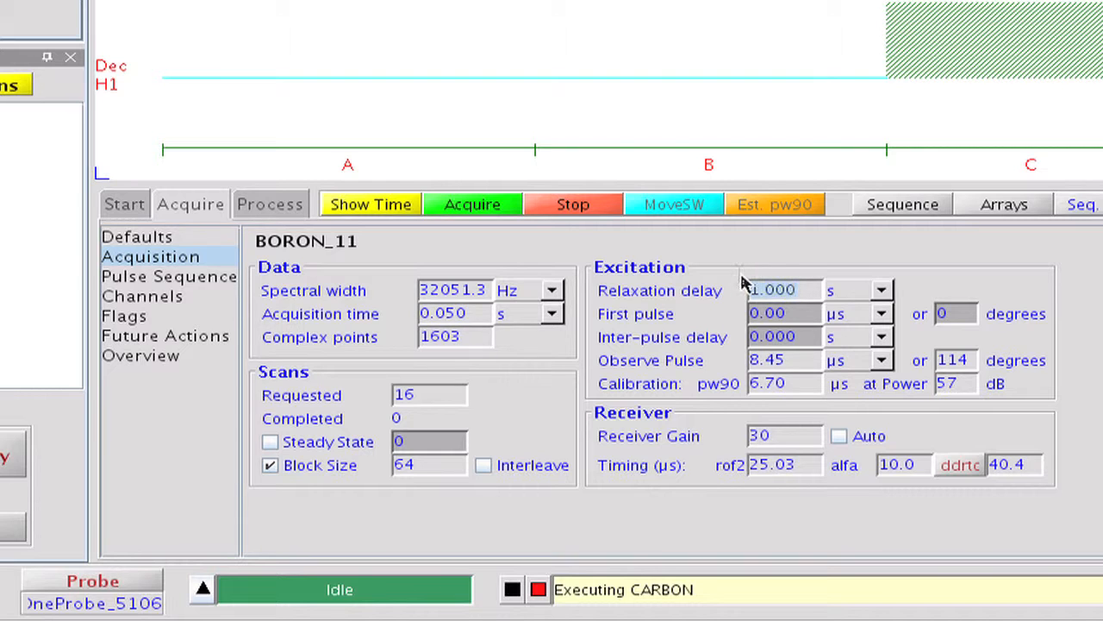
text(0.01)
Step: Set the processing options to 10 Hz line broadening and a 16k FT data size
click(294, 205)
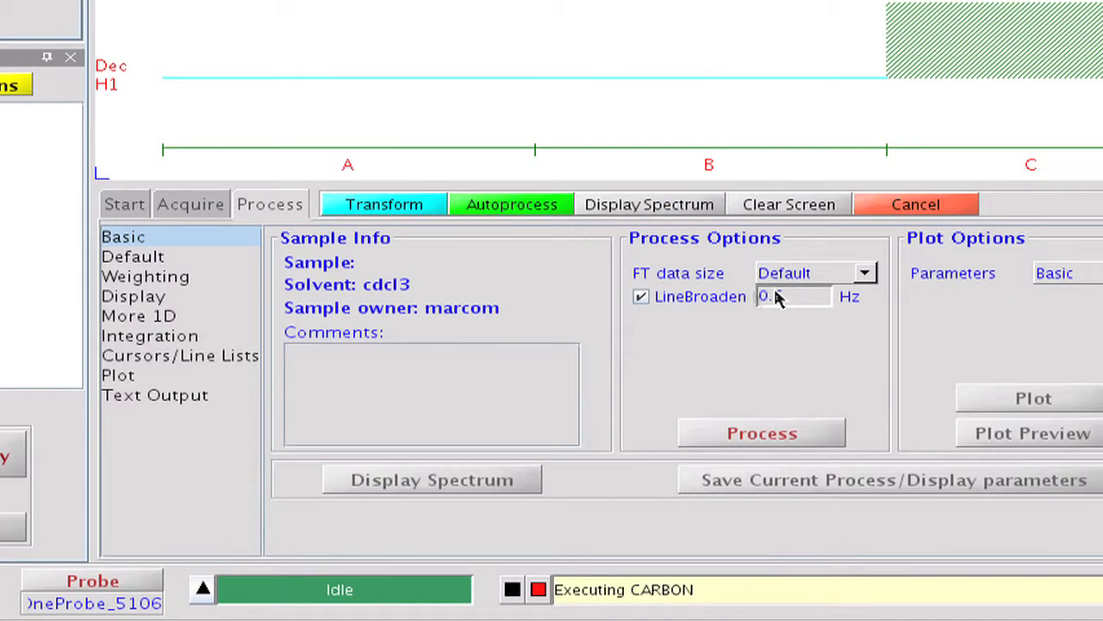
drag(779, 293, 754, 293)
text(10)
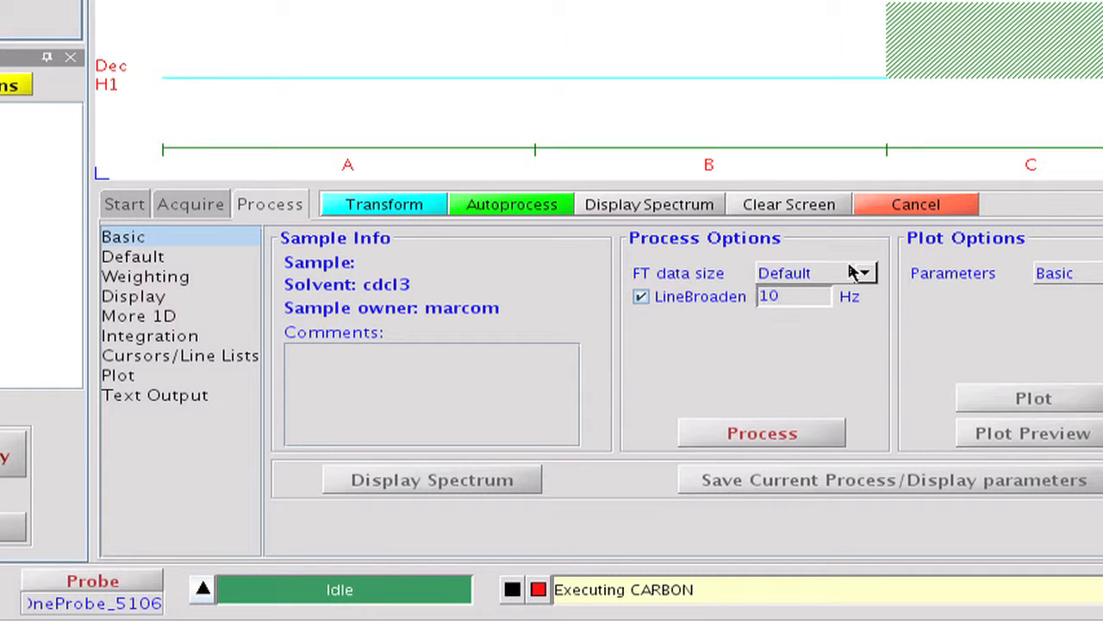
click(862, 272)
click(817, 374)
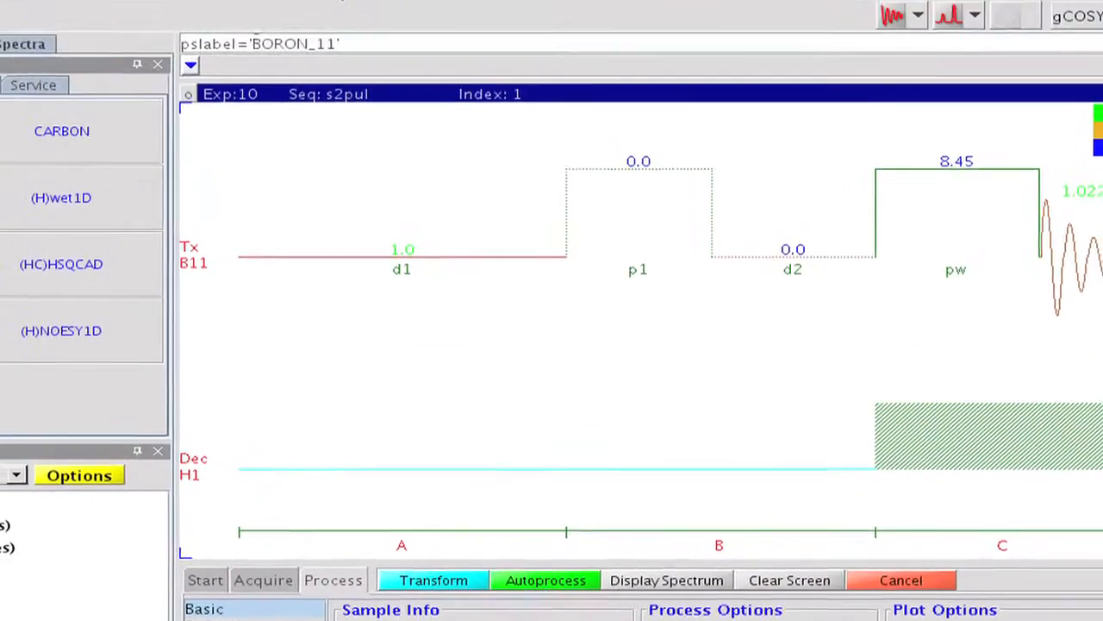
Step: Create a custom parlib entry named BORON_11 under a new tab named BORON
click(324, 36)
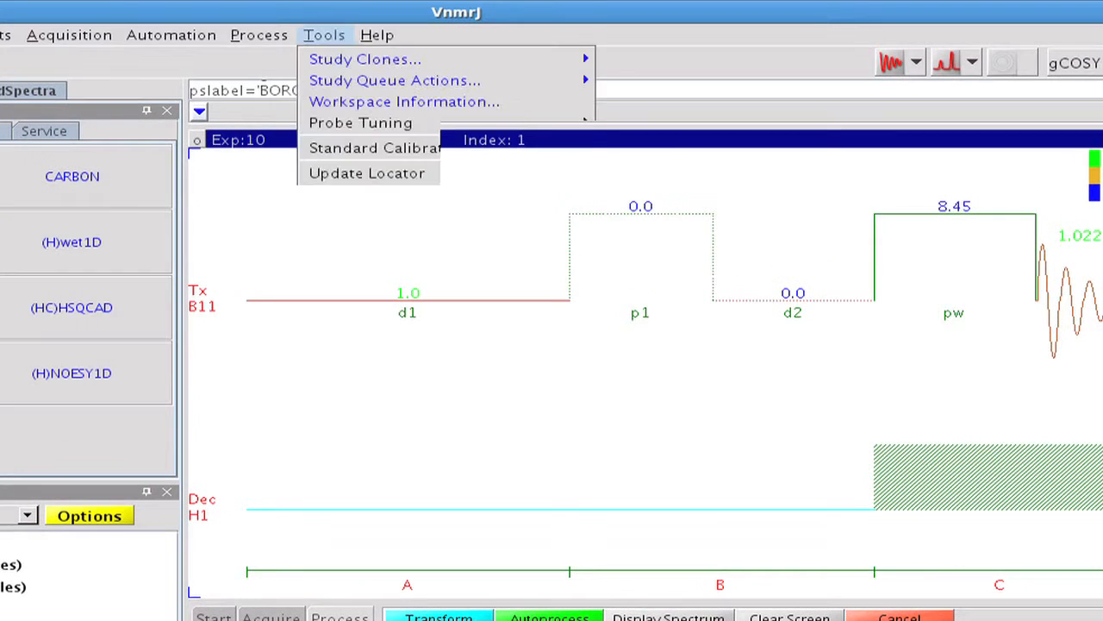
mouse_move(412, 60)
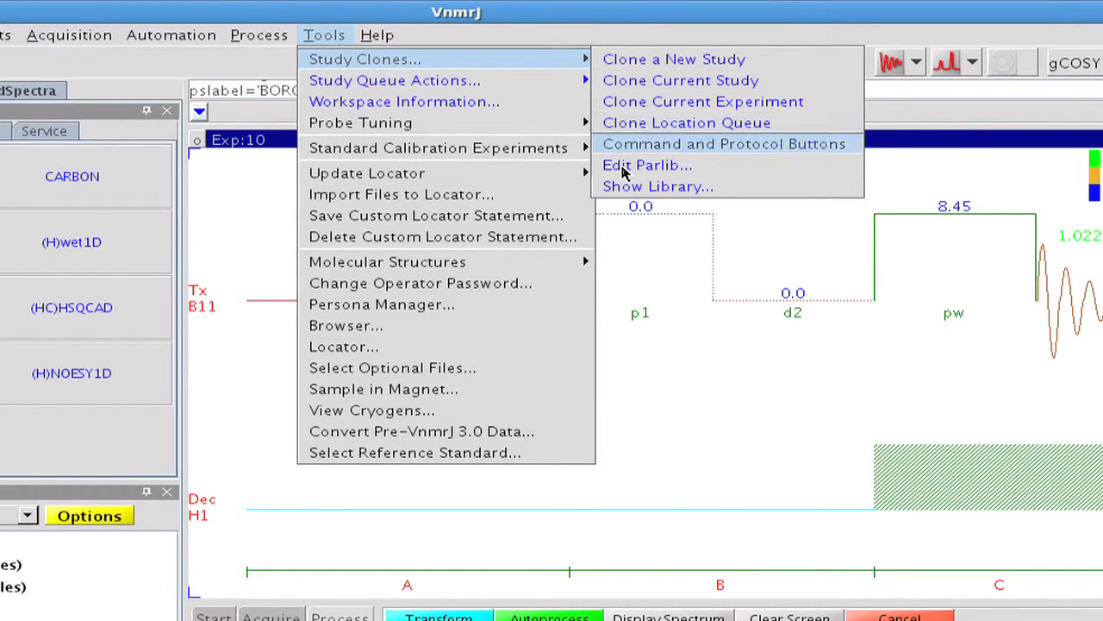
click(625, 169)
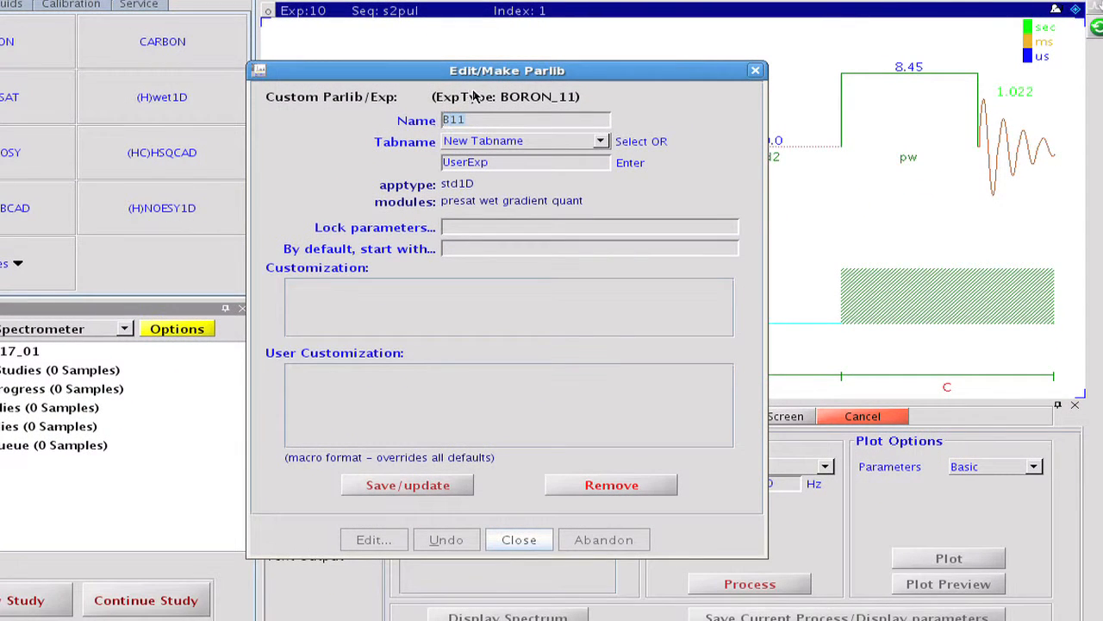
text(BORON_1)
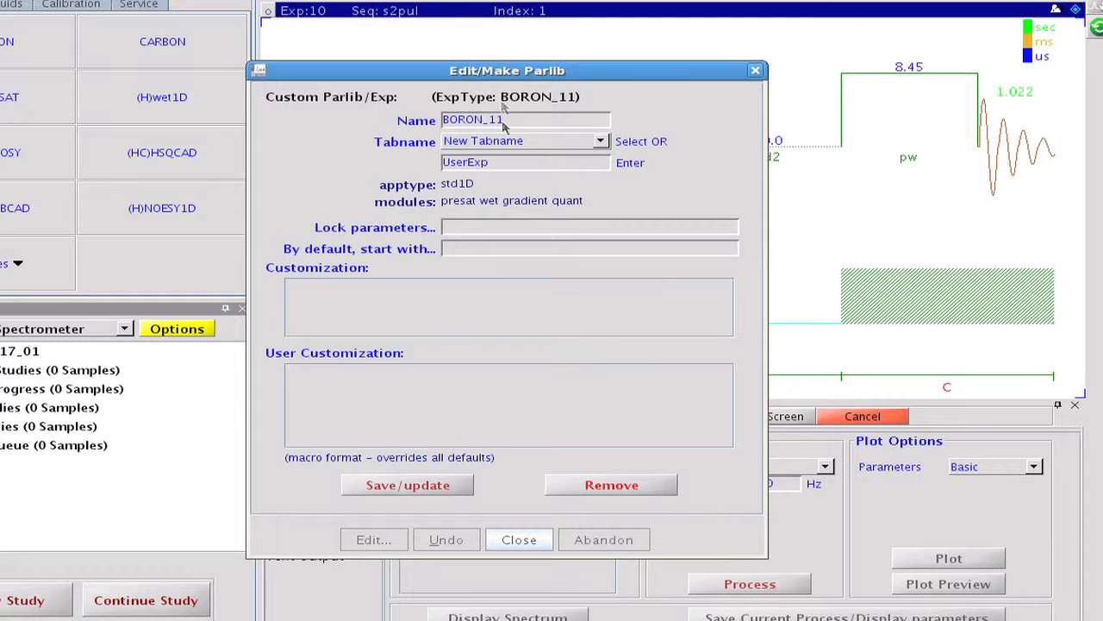
drag(491, 163, 442, 164)
text(BORON)
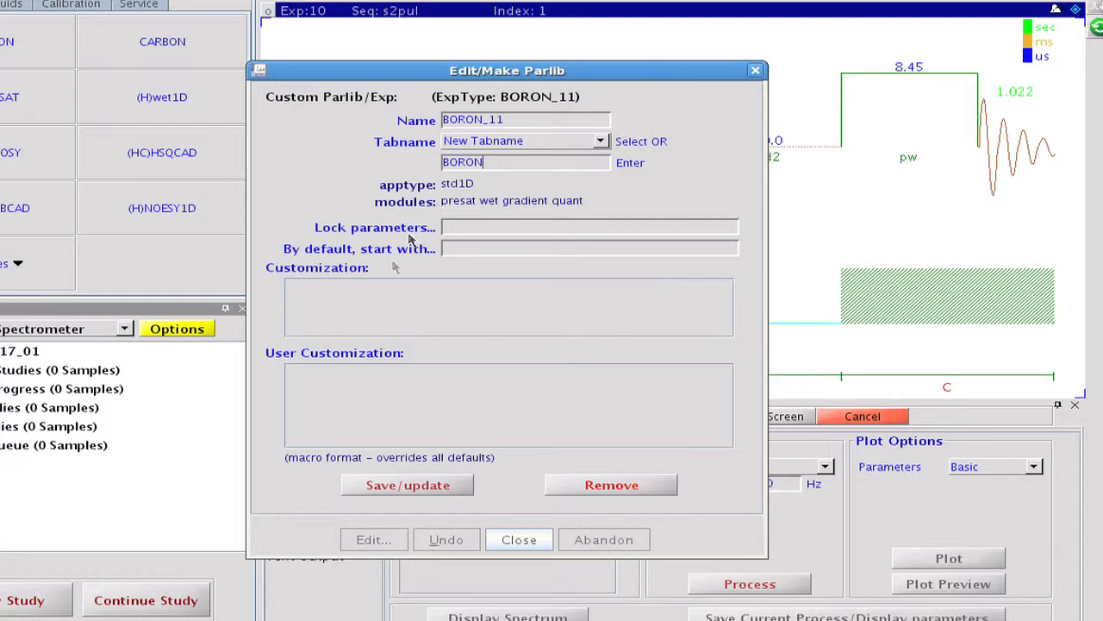
Step: Add pw(90) as the parlib's user customization, save the protocol and close the editor
click(321, 369)
text(pw(90))
click(405, 485)
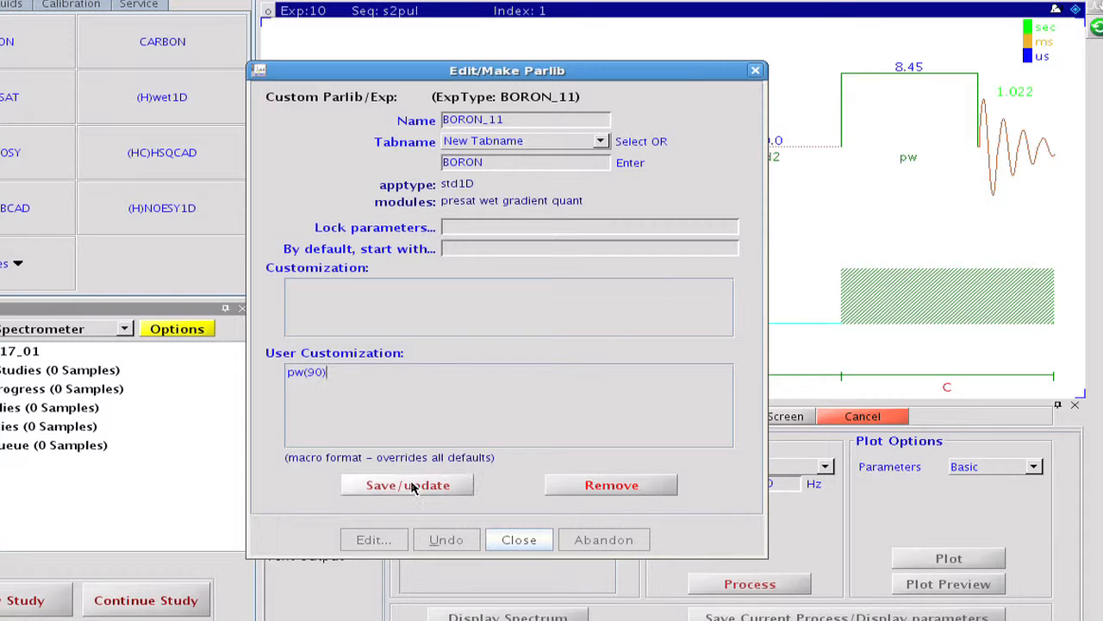
click(511, 540)
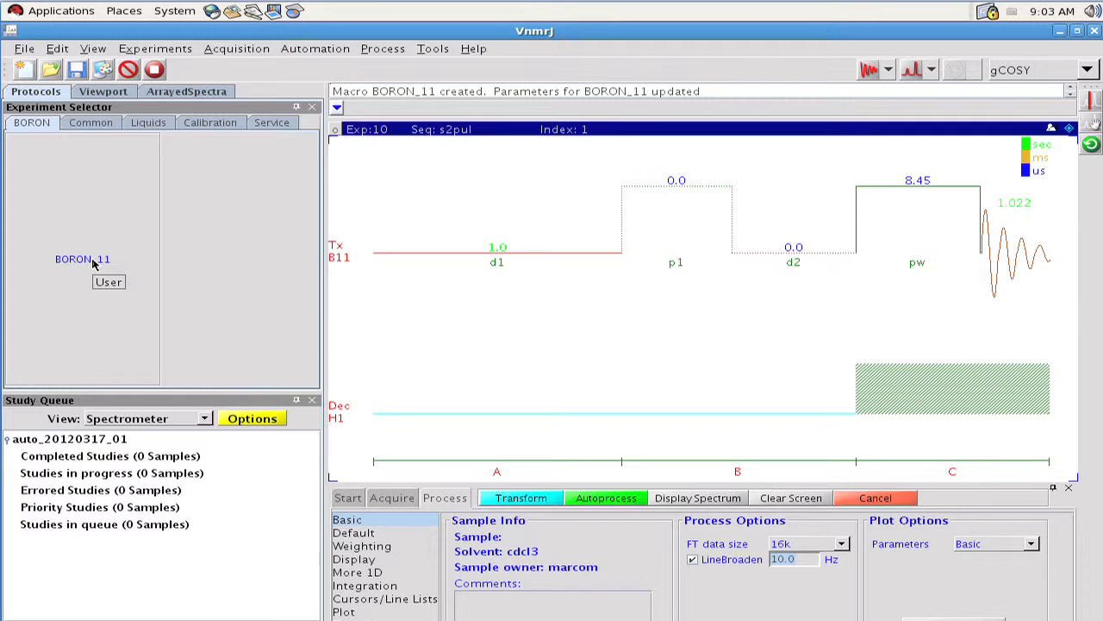
Step: Load the new BORON_11 protocol and acquire a spectrum with its acquisition parameters
click(95, 263)
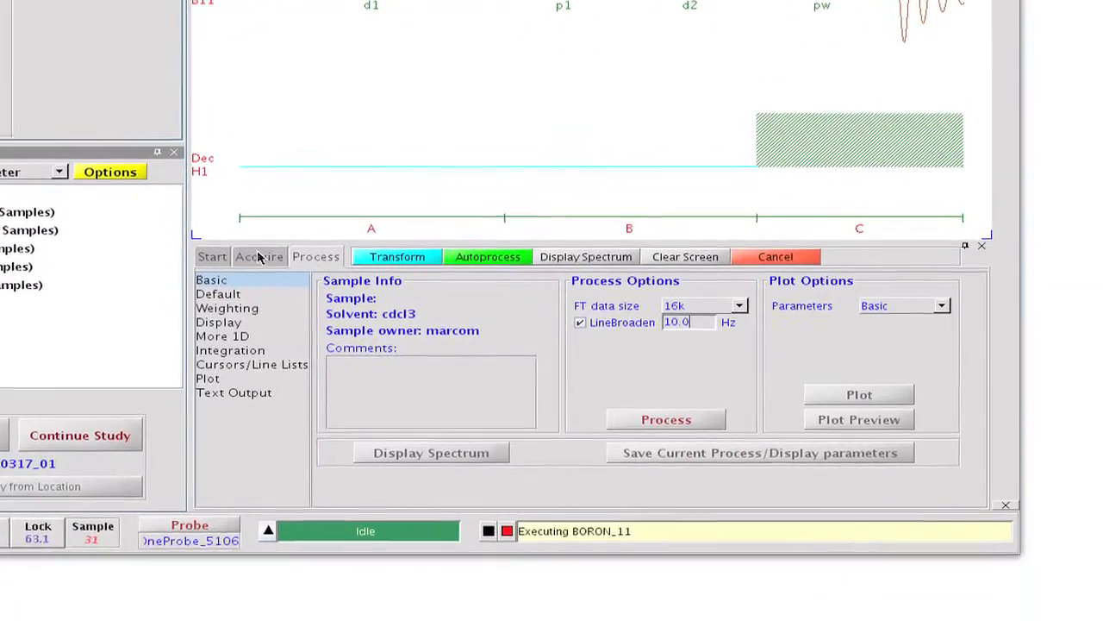
click(259, 257)
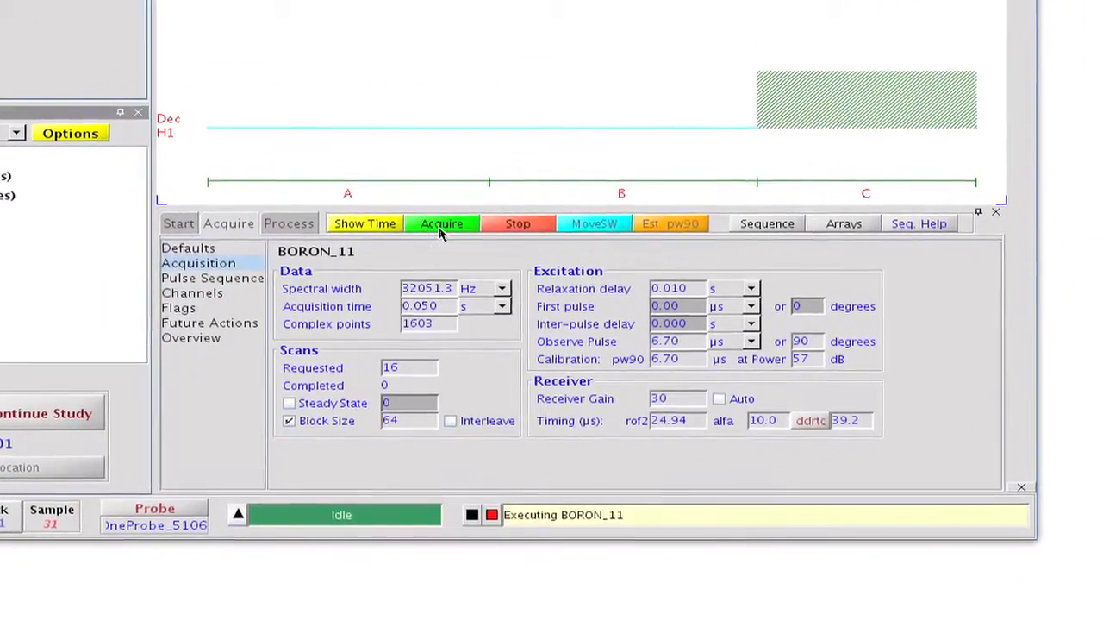
click(441, 228)
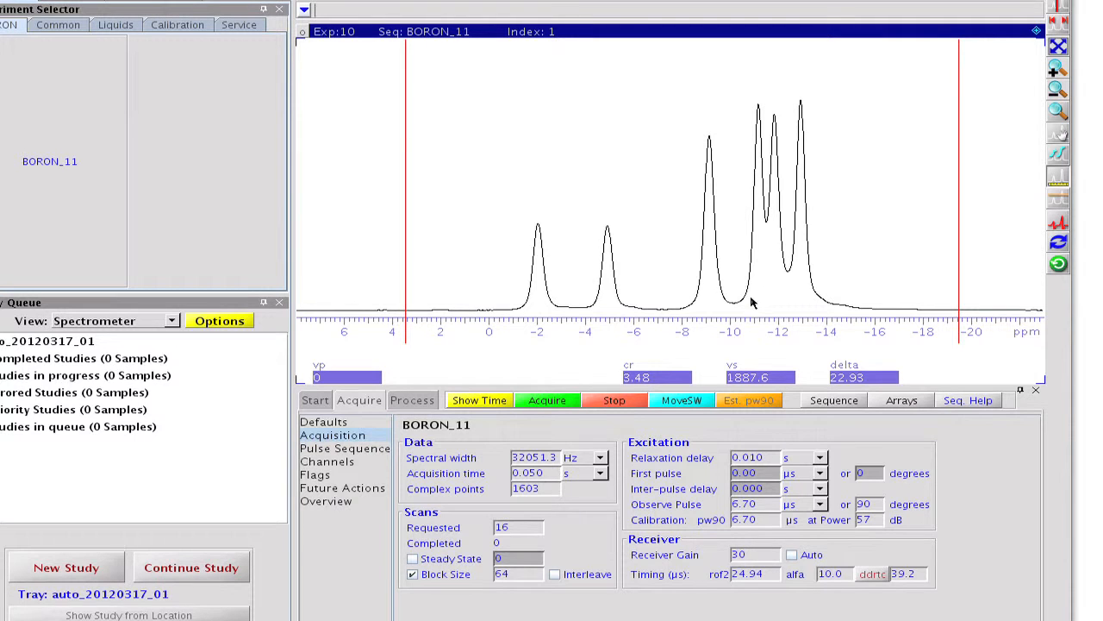
Step: Set the requested scans to 1 and add pw as the parameter to array
double_click(513, 528)
text(1)
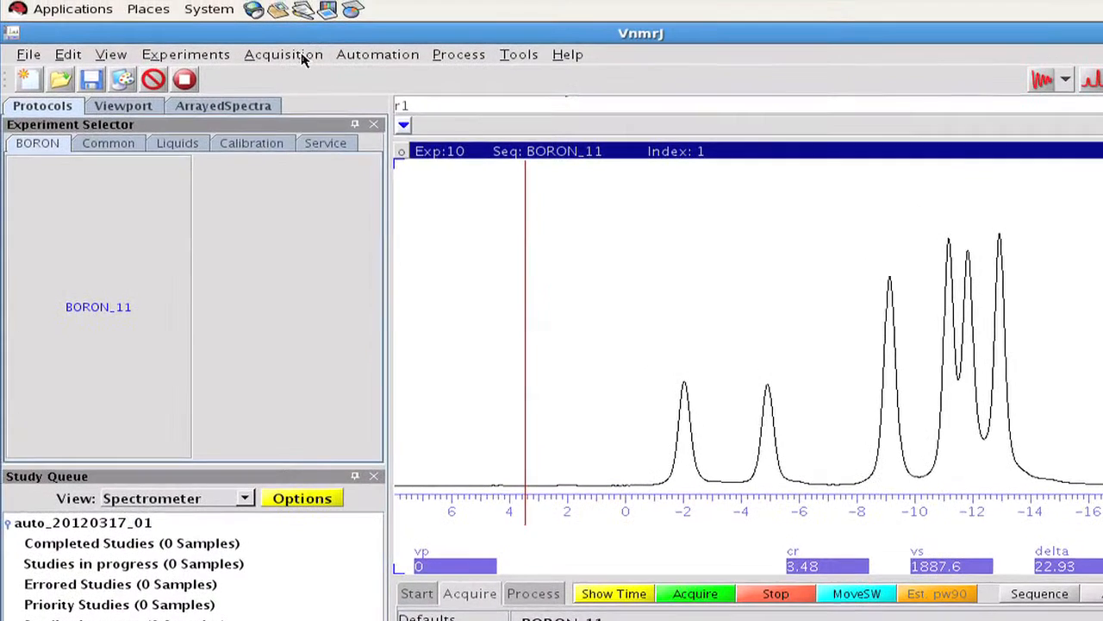
click(274, 29)
click(302, 80)
click(125, 81)
text(pw)
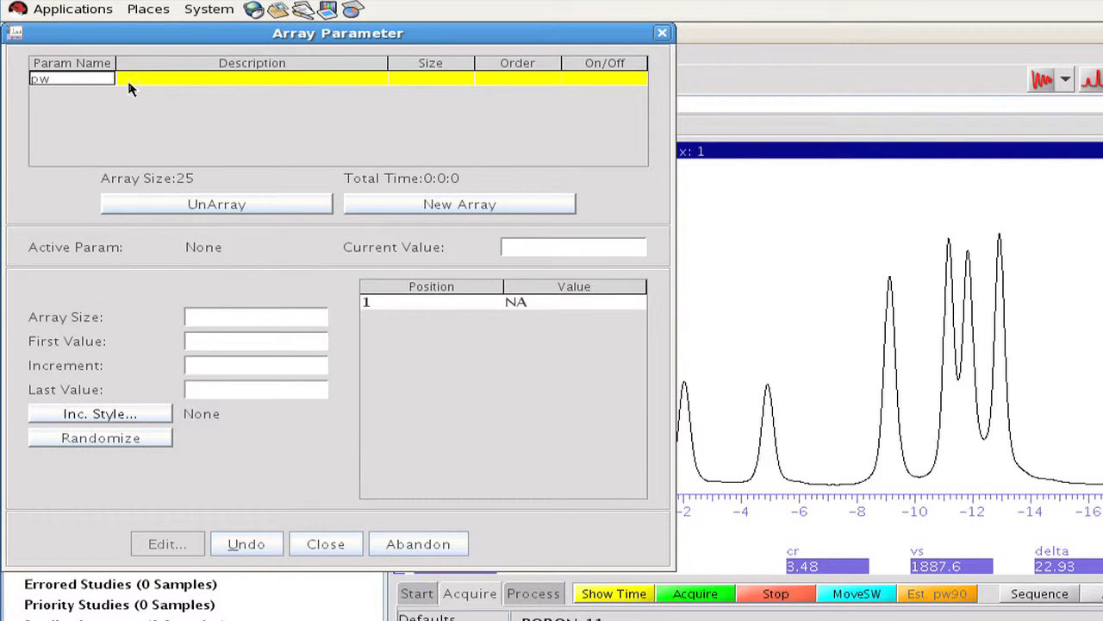
key(Return)
Step: Define the pw array with 25 values, first value 2 and increment 2, check the value list and close the array settings
double_click(188, 316)
text(25)
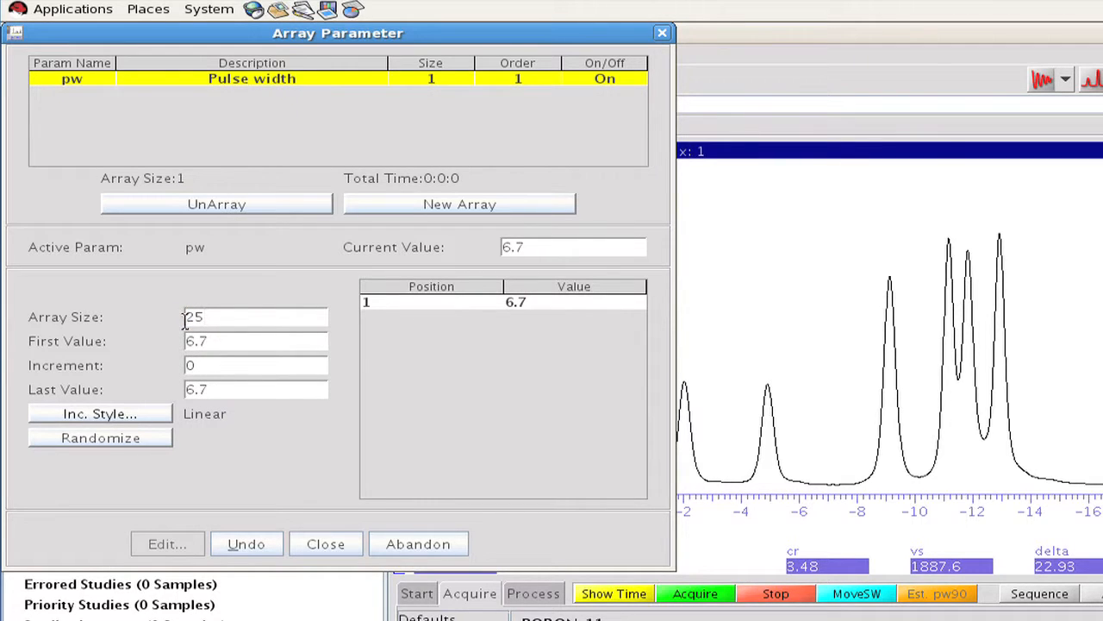
key(Return)
double_click(182, 341)
text(2)
click(183, 365)
text(2)
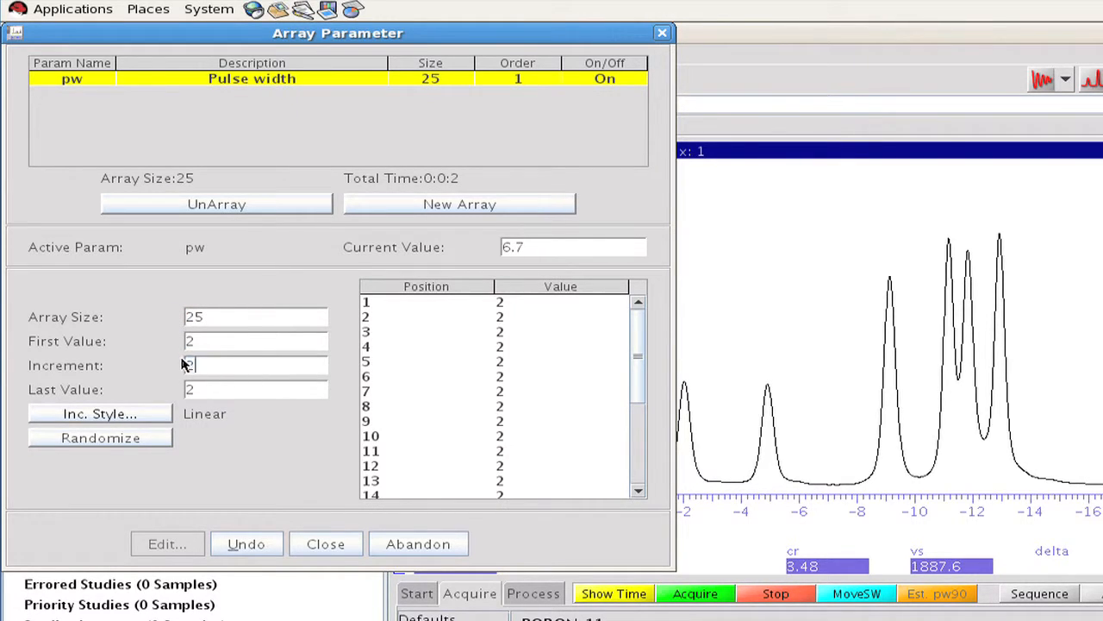
key(Return)
drag(642, 395, 640, 474)
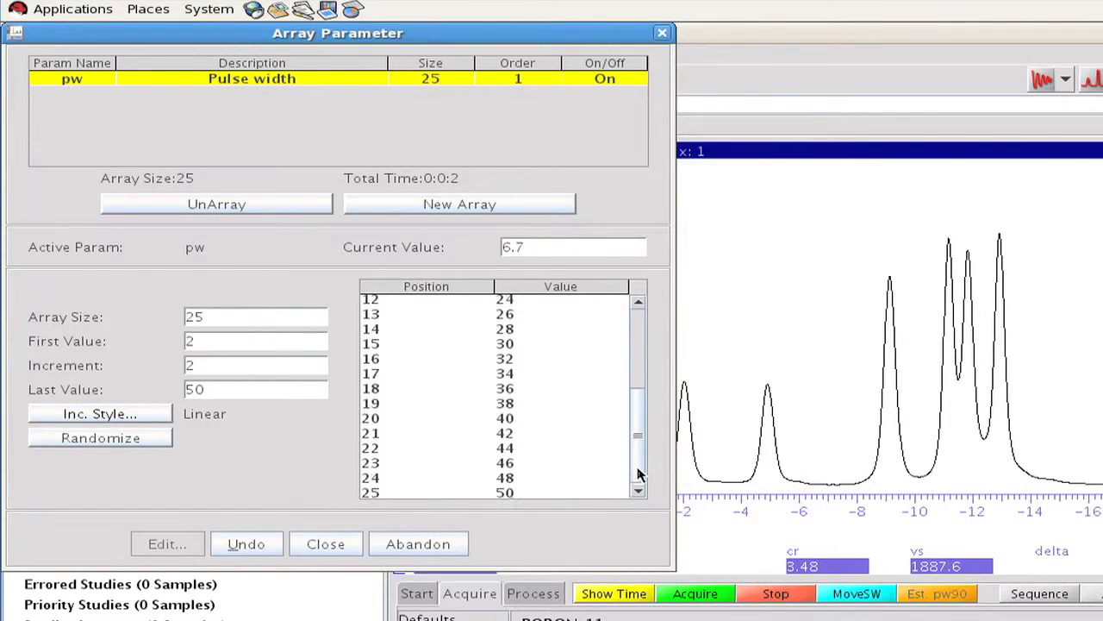
click(338, 543)
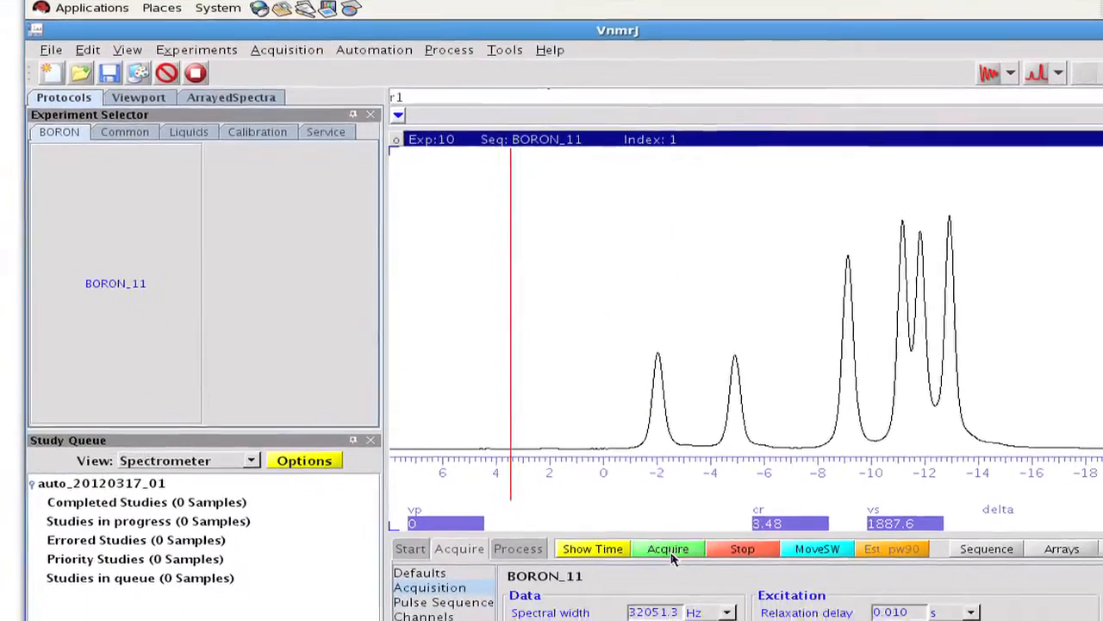
Step: Acquire the pw array and display the array values beneath the arrayed spectra
click(671, 578)
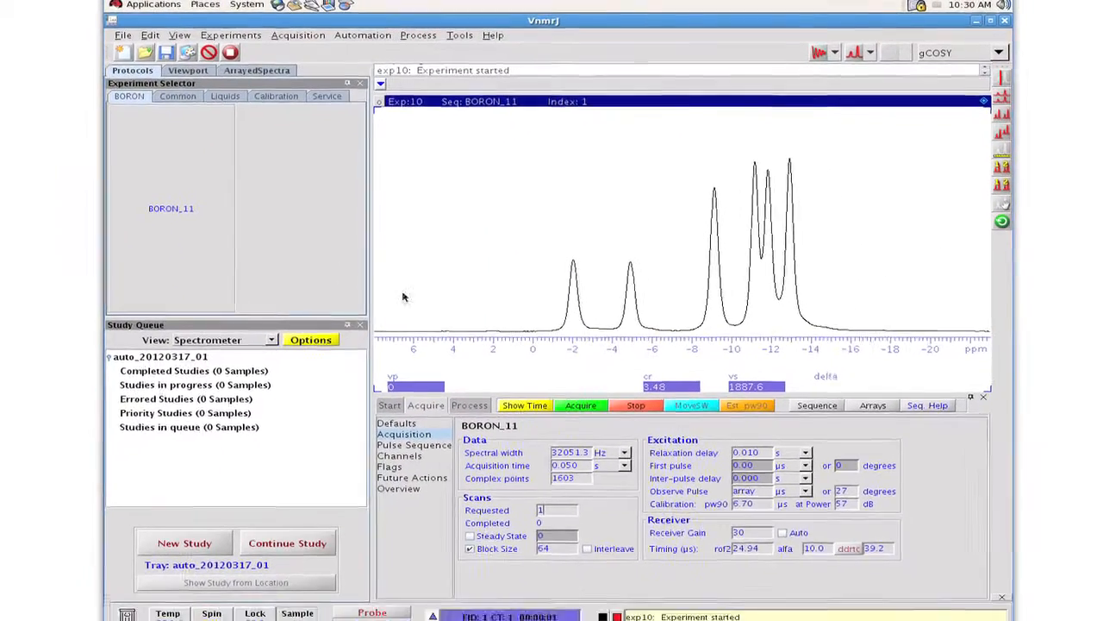
click(284, 69)
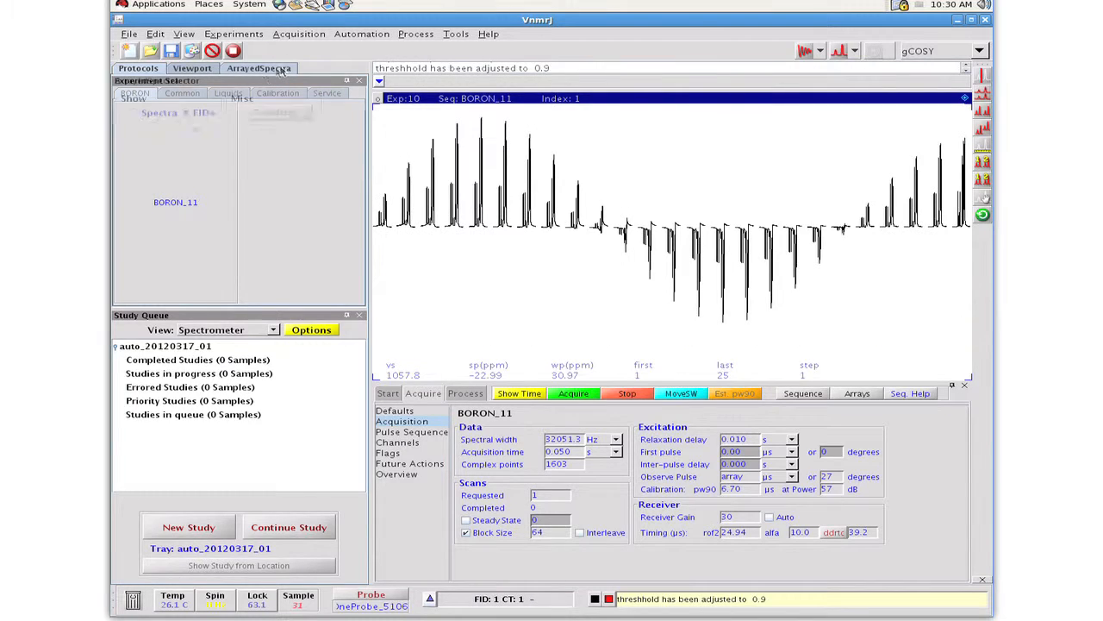
click(210, 233)
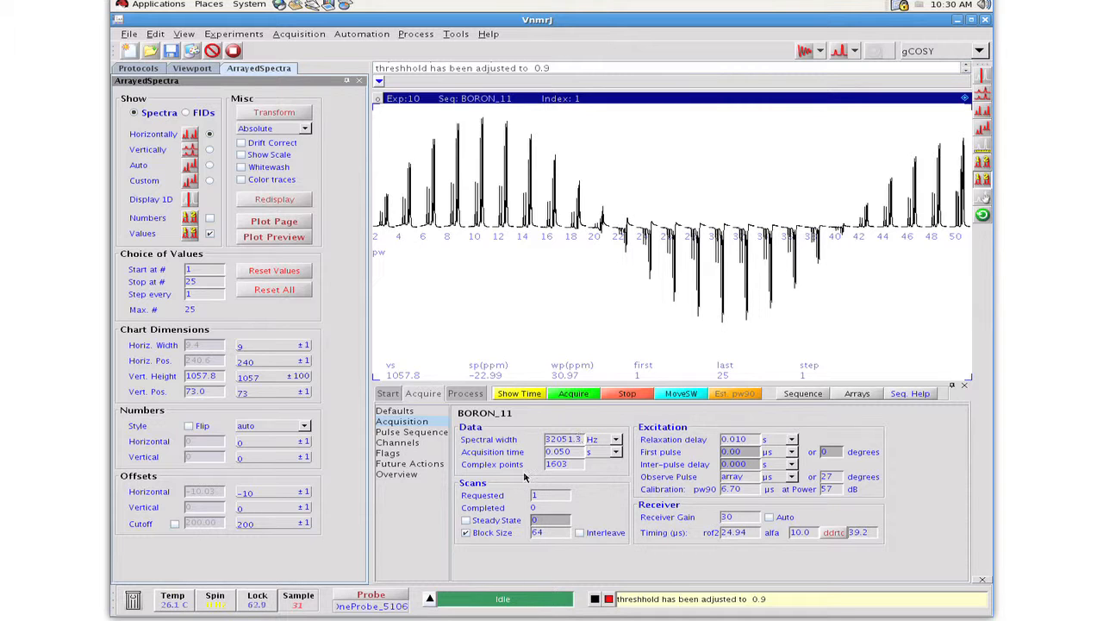
Step: Open the home-account probe file of OneProbe_5106 for editing and add the nucleus B11
click(373, 593)
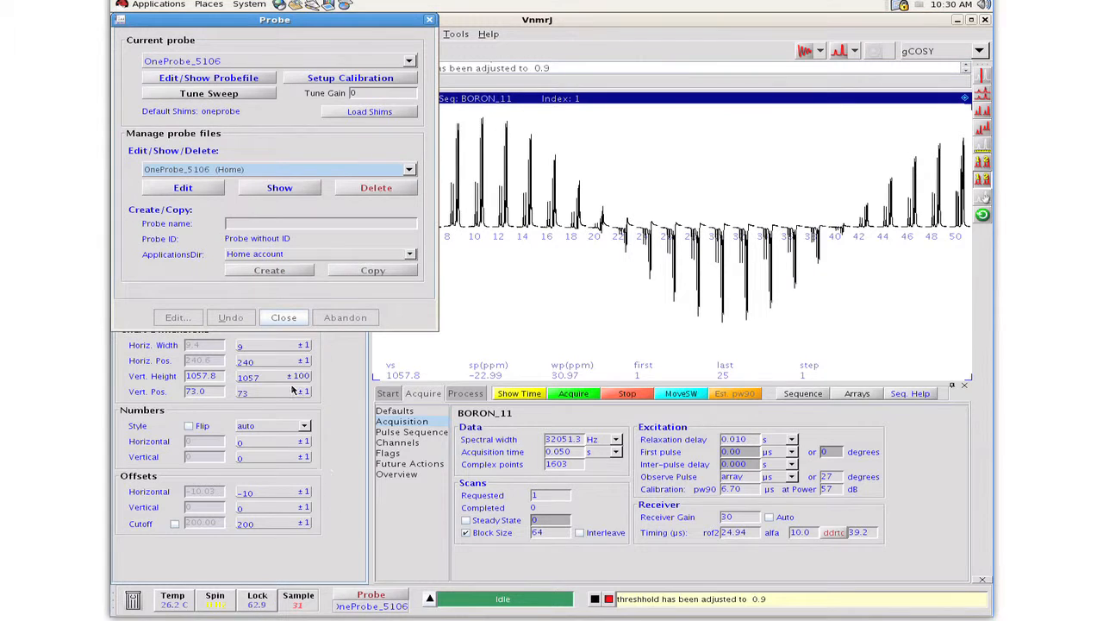
click(209, 191)
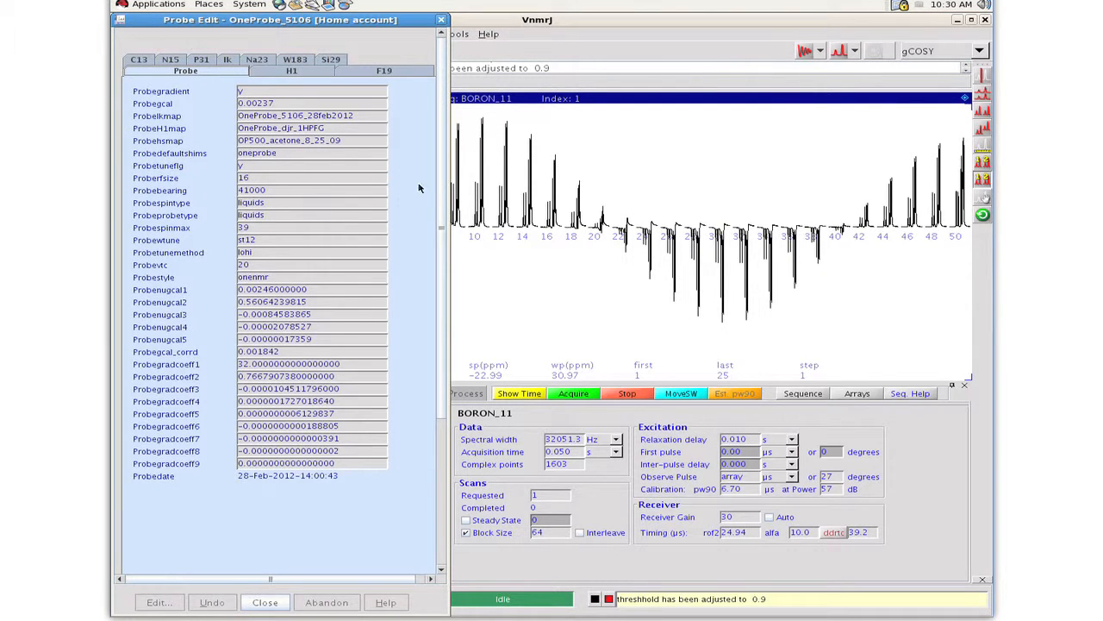
drag(440, 194, 434, 503)
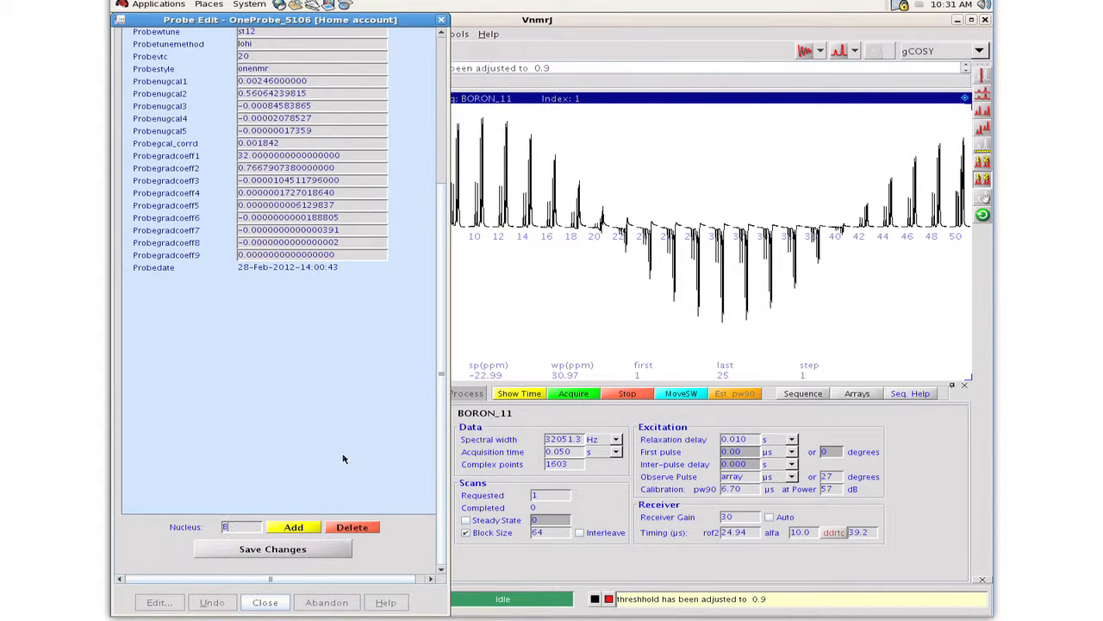
click(297, 527)
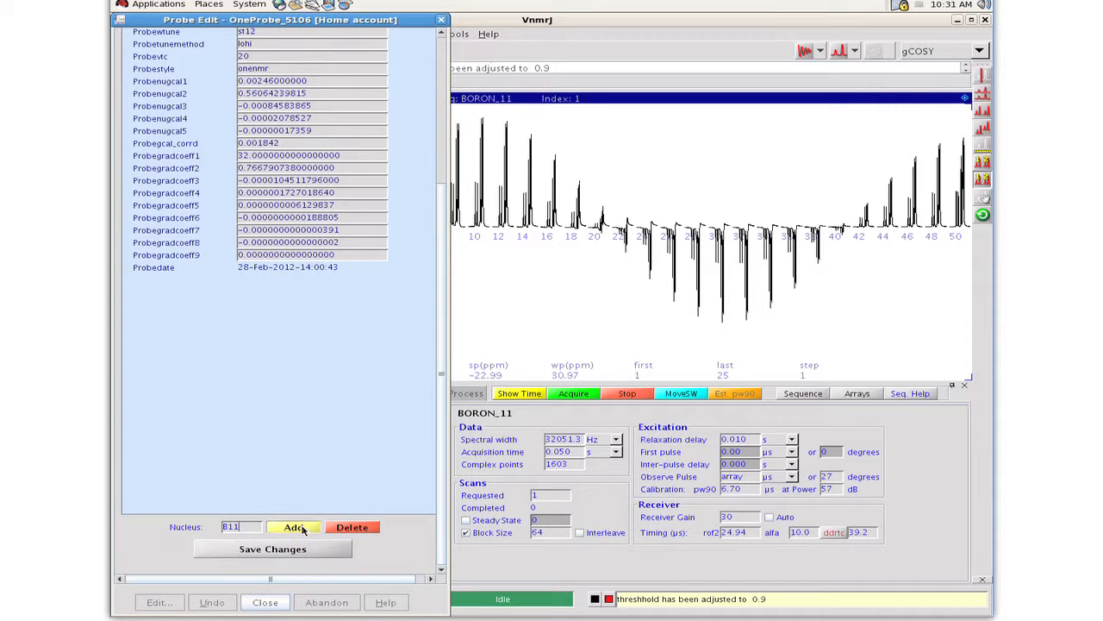
Step: Enter 10.1 for B11pw90 and 57 for B11tpwr in the new B11 probe entry and save the changes
click(329, 62)
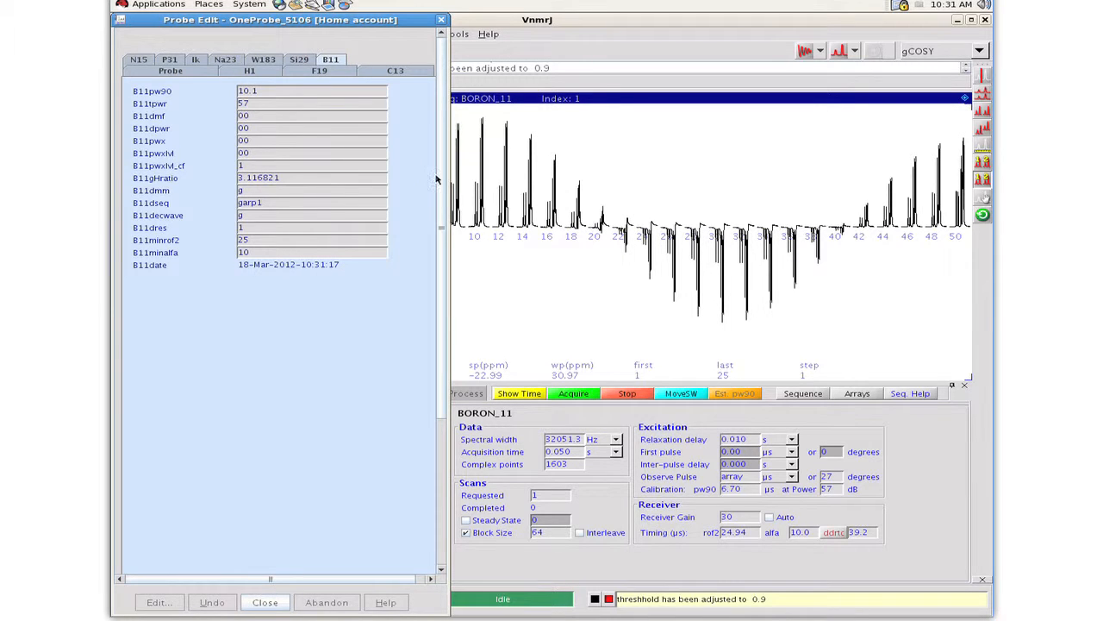
scroll(433, 406, down, 5)
click(298, 550)
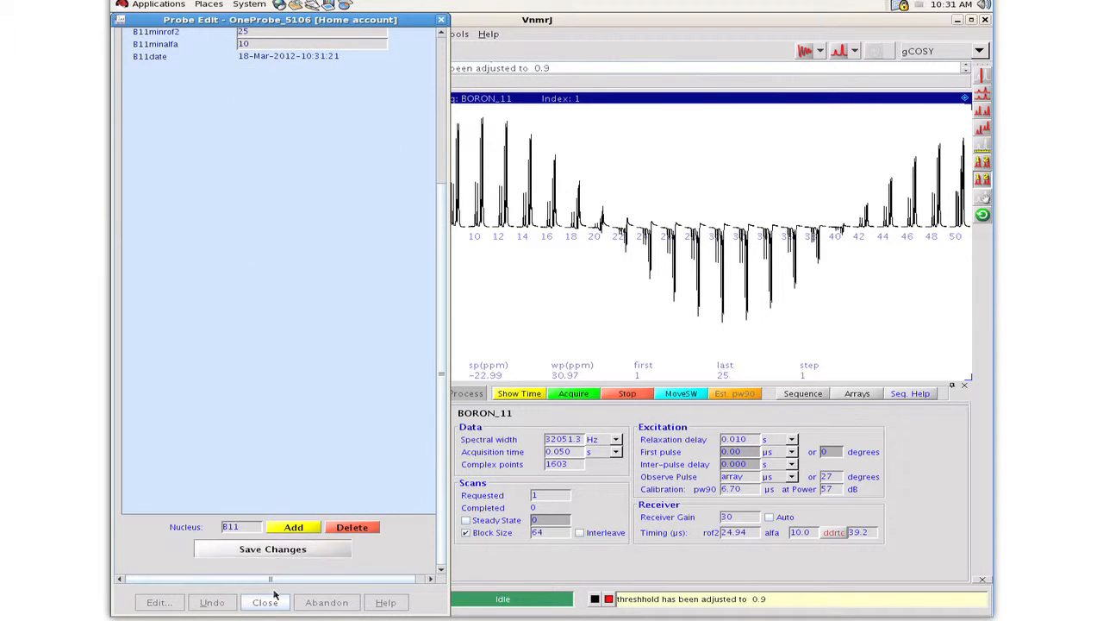
Step: Close the probe file editor and the probe window, and reload the BORON_11 protocol
click(265, 604)
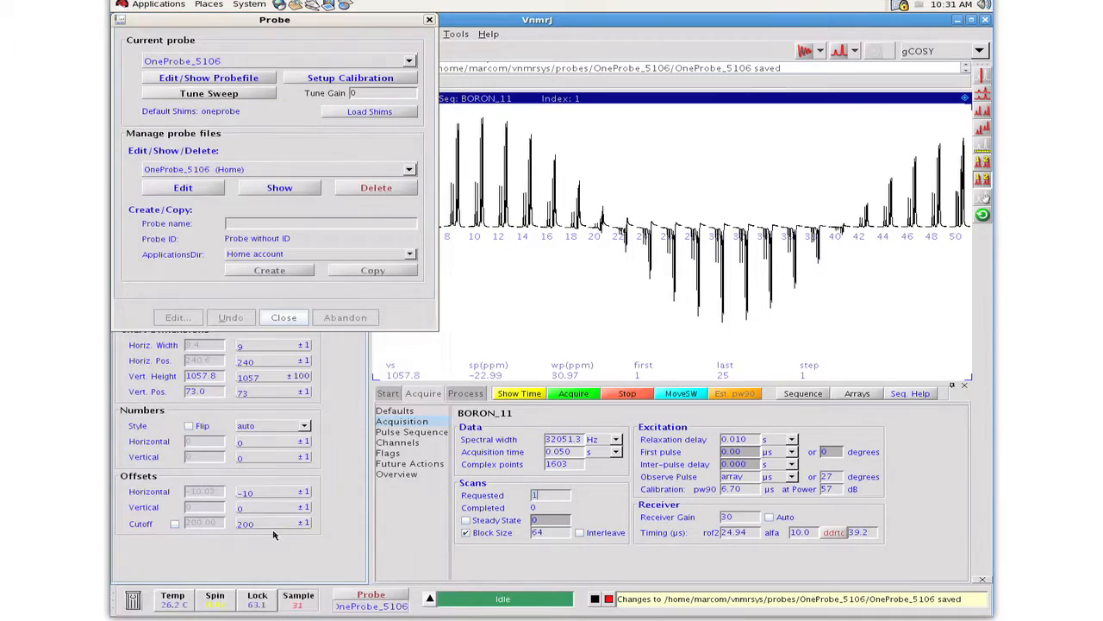
click(291, 321)
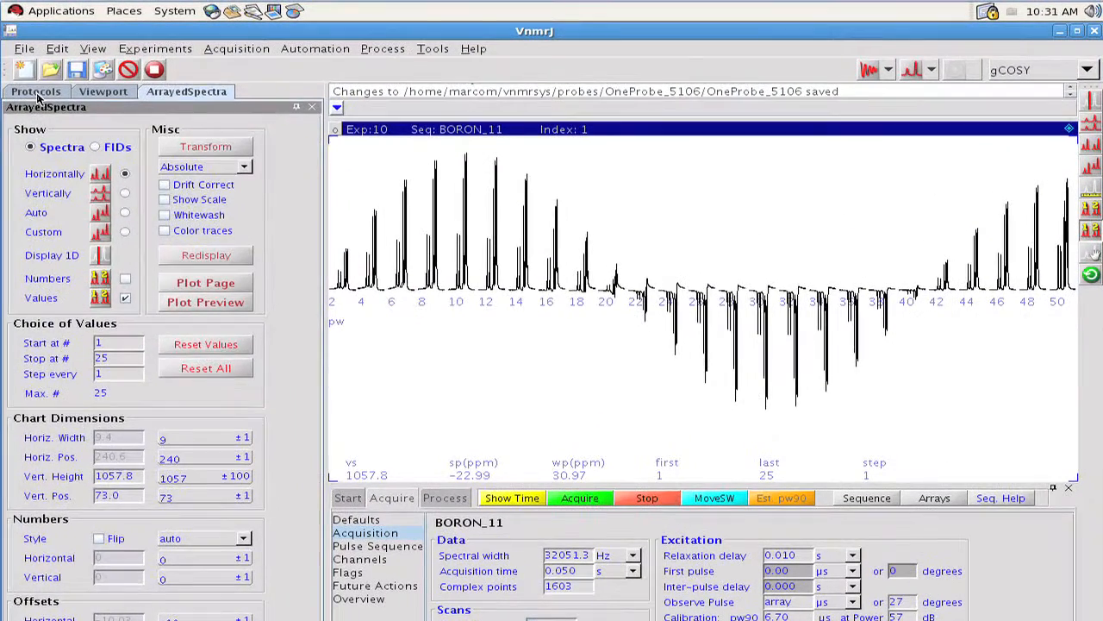
click(37, 93)
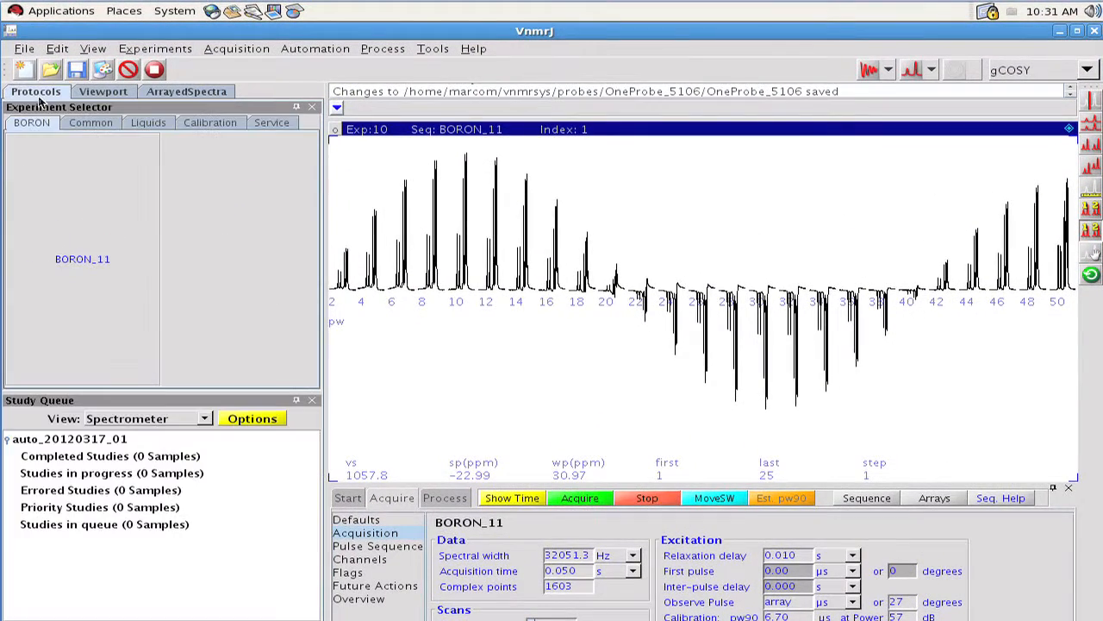
click(77, 251)
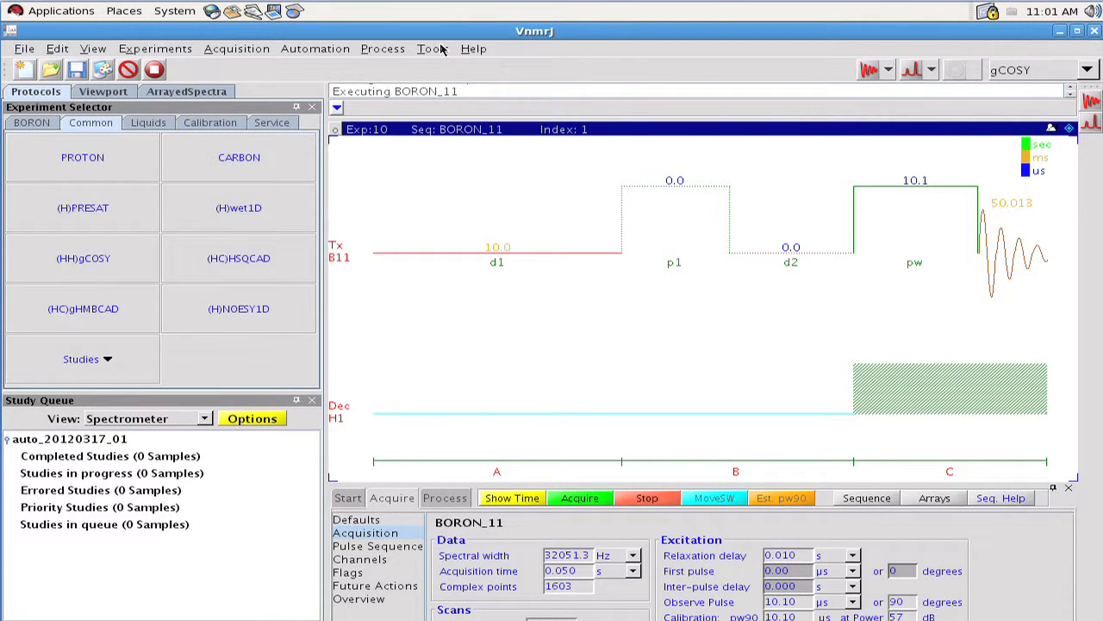
Step: Start cloning a new study, add the gCOSY experiment to its queue and open that experiment
click(440, 50)
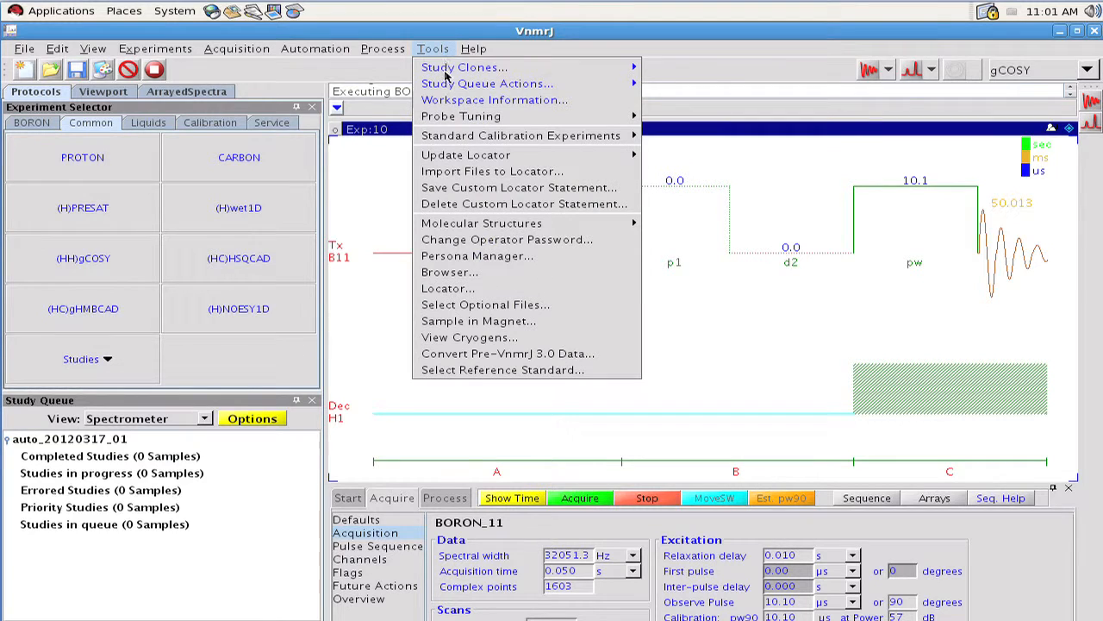
mouse_move(608, 67)
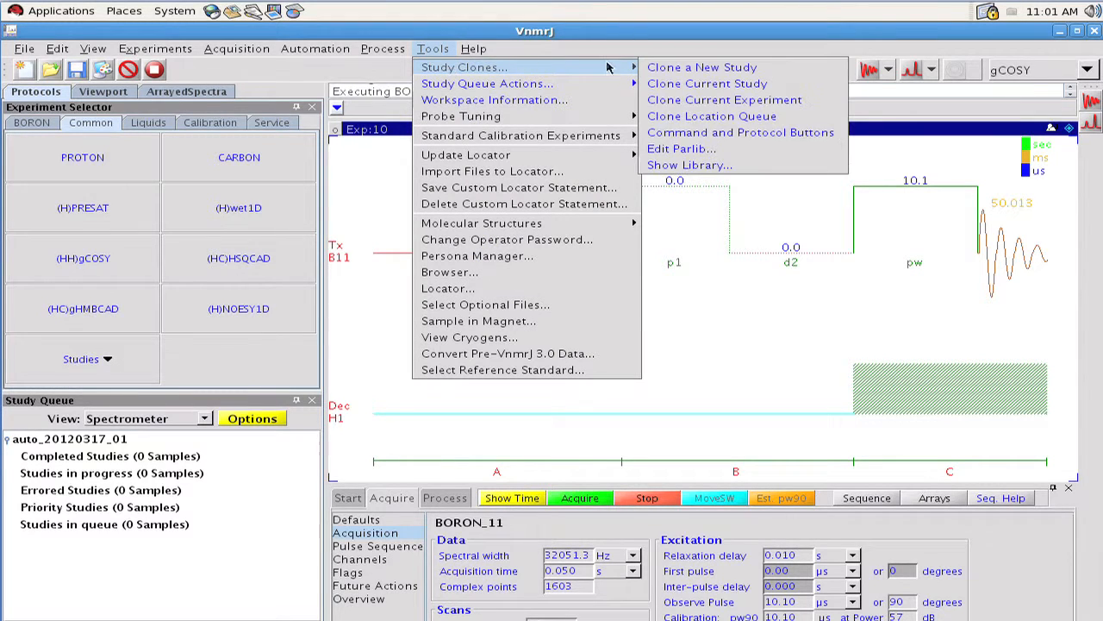
click(664, 69)
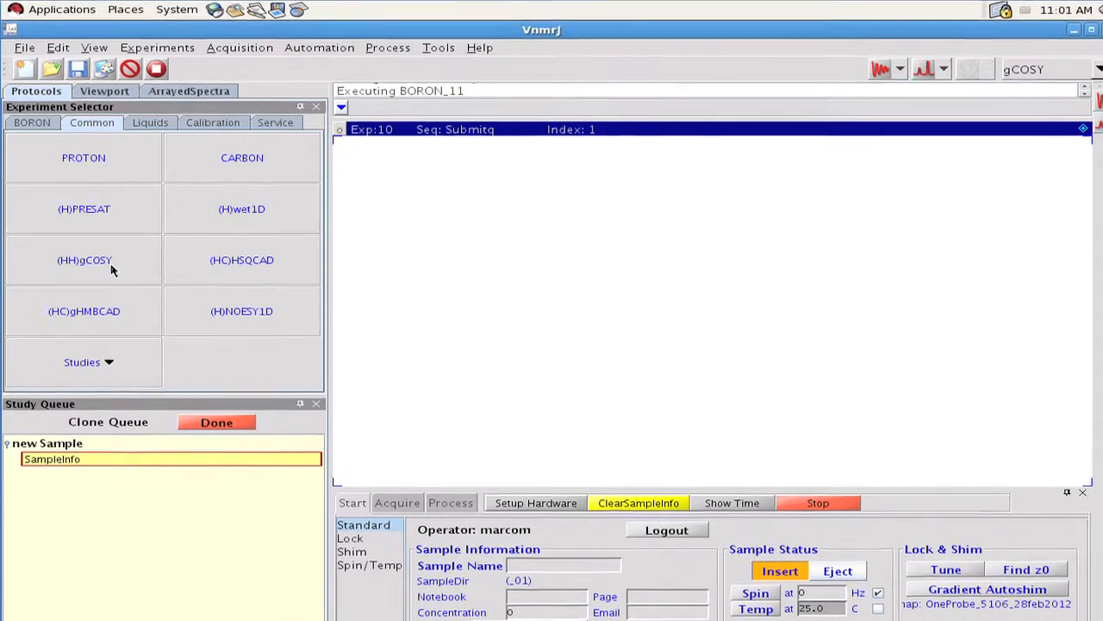
drag(123, 284, 226, 505)
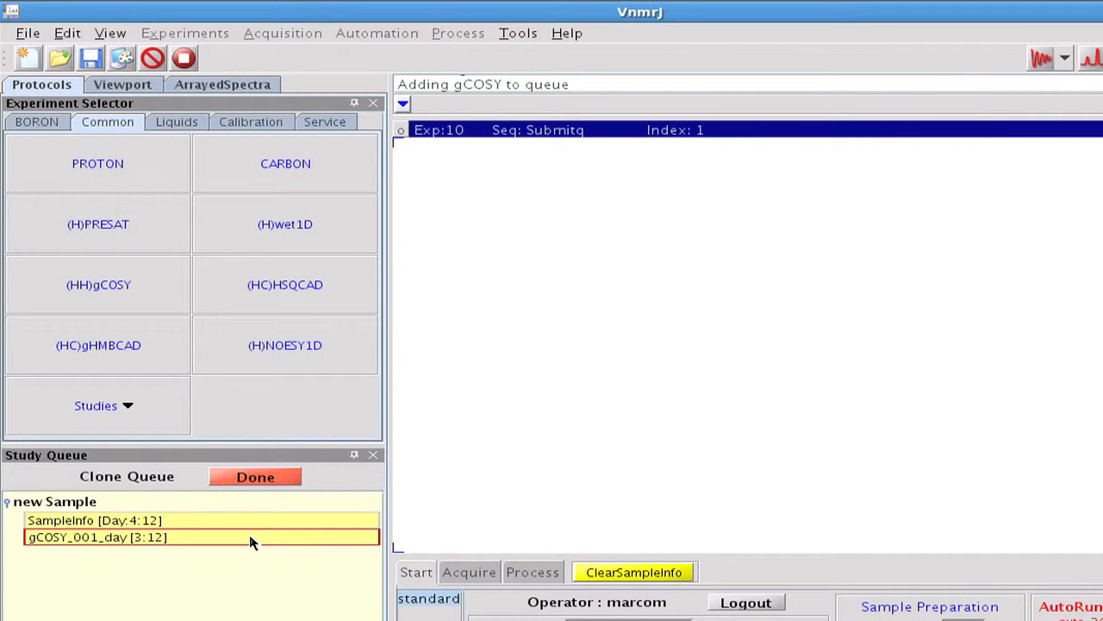
click(250, 541)
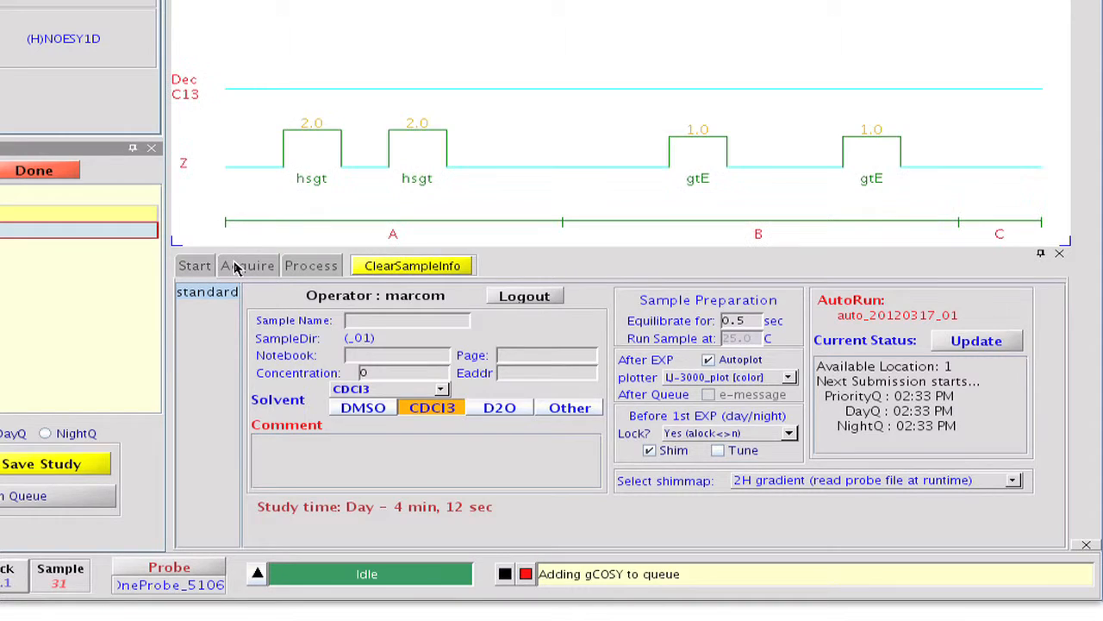
Step: In the advanced gCOSY options, change the starting experiment to BORON_11 as the other choice and update the current parameters
click(258, 292)
click(229, 306)
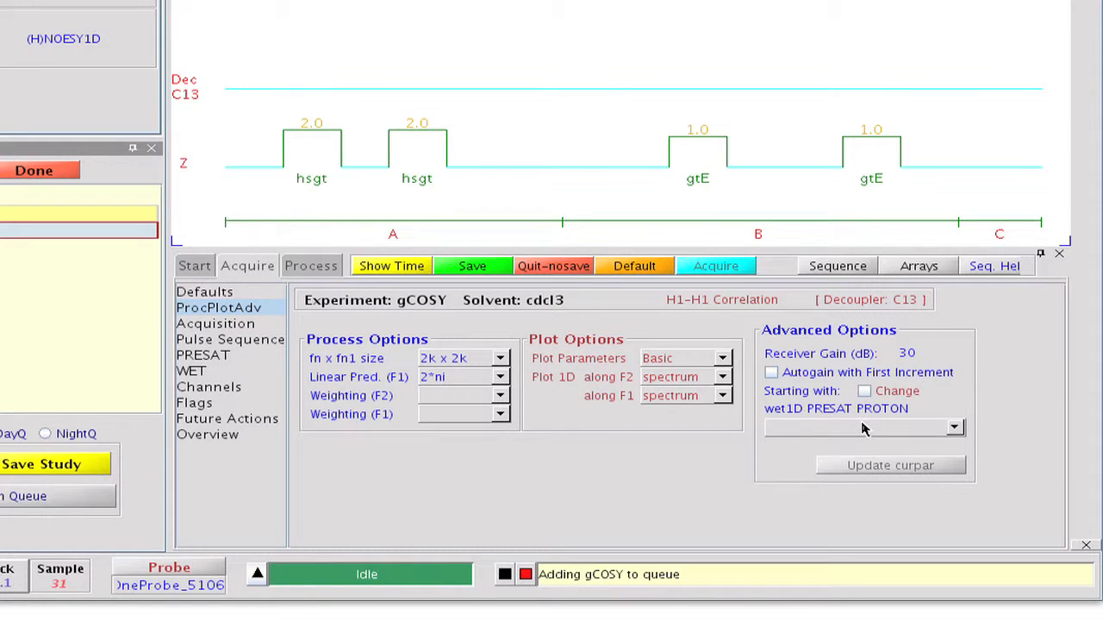
click(866, 392)
click(954, 429)
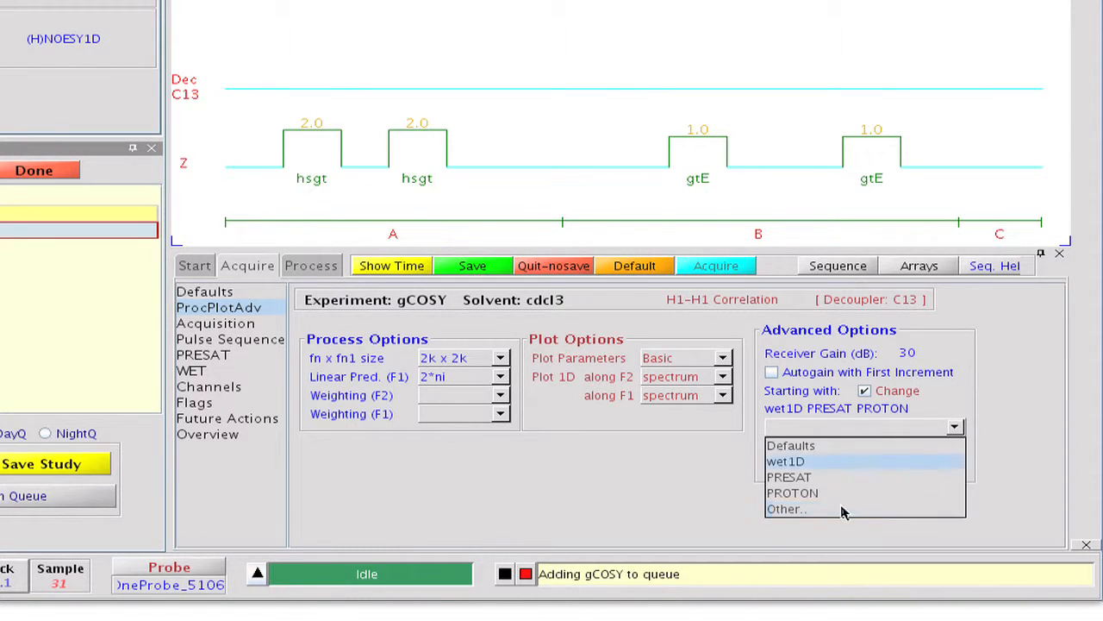
click(838, 508)
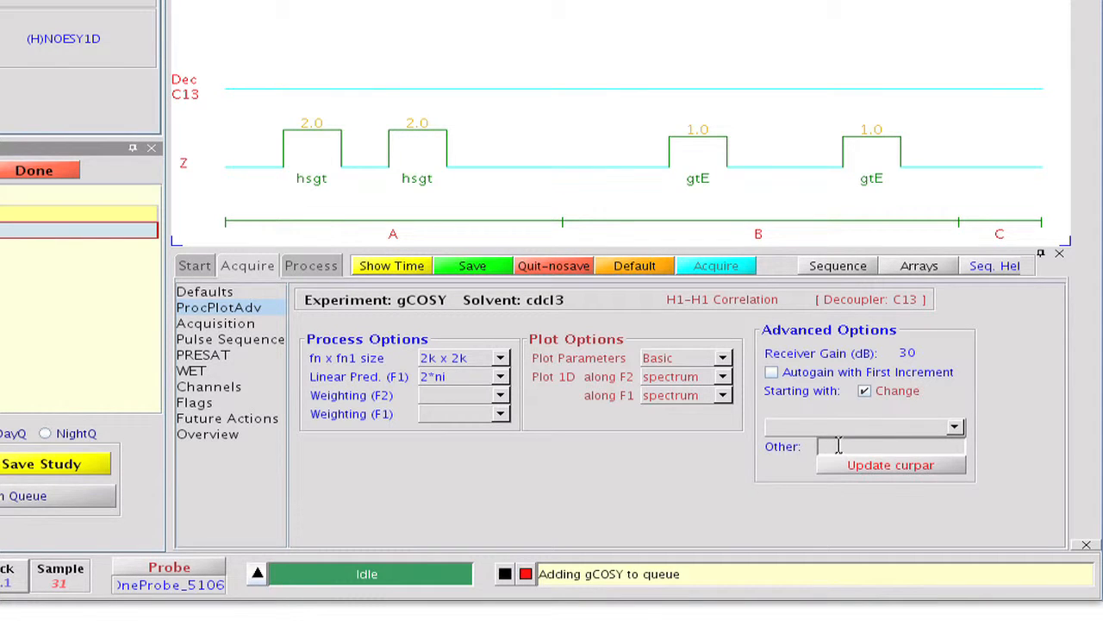
click(839, 443)
text(BORON_11)
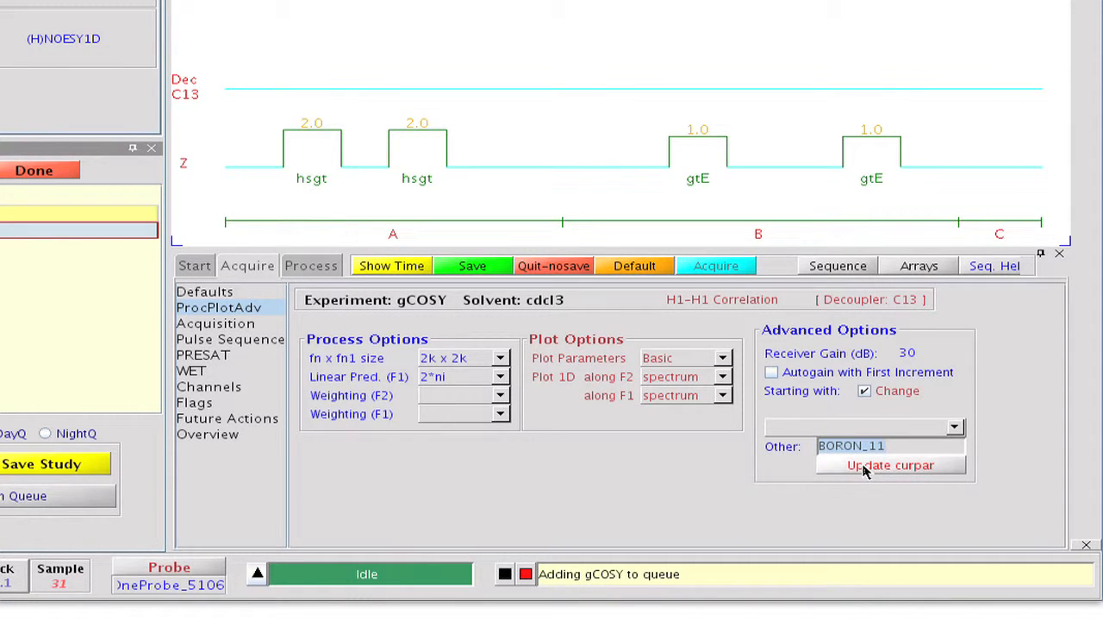
click(865, 470)
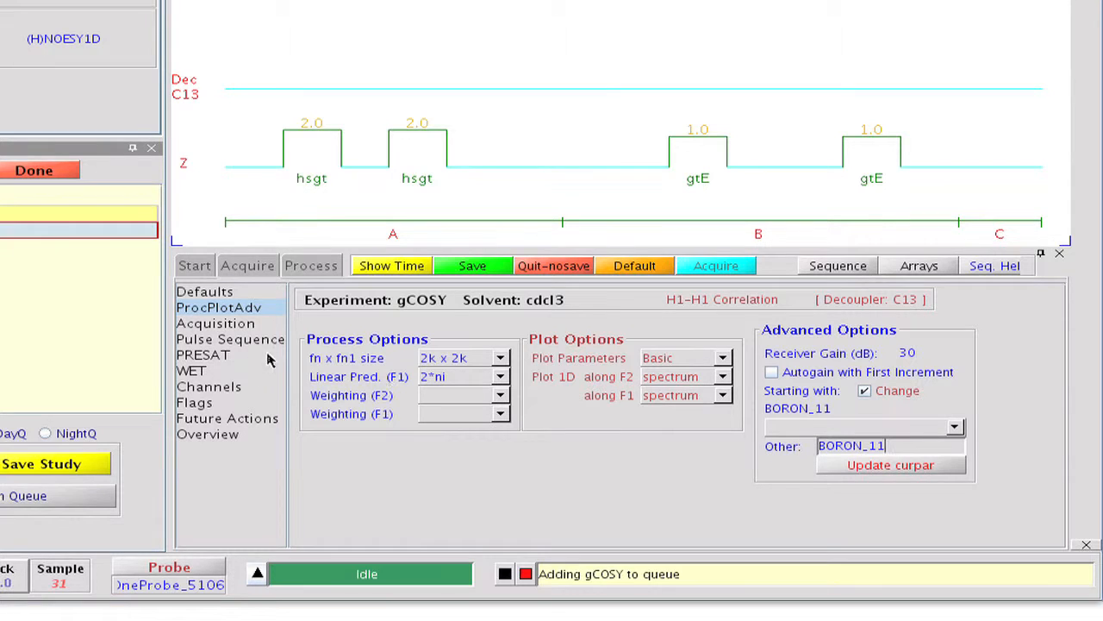
Step: Set the gCOSY acquisition time to 0.03 s, the relaxation delay to 0.010 s and the steady-state scans to 4
click(221, 325)
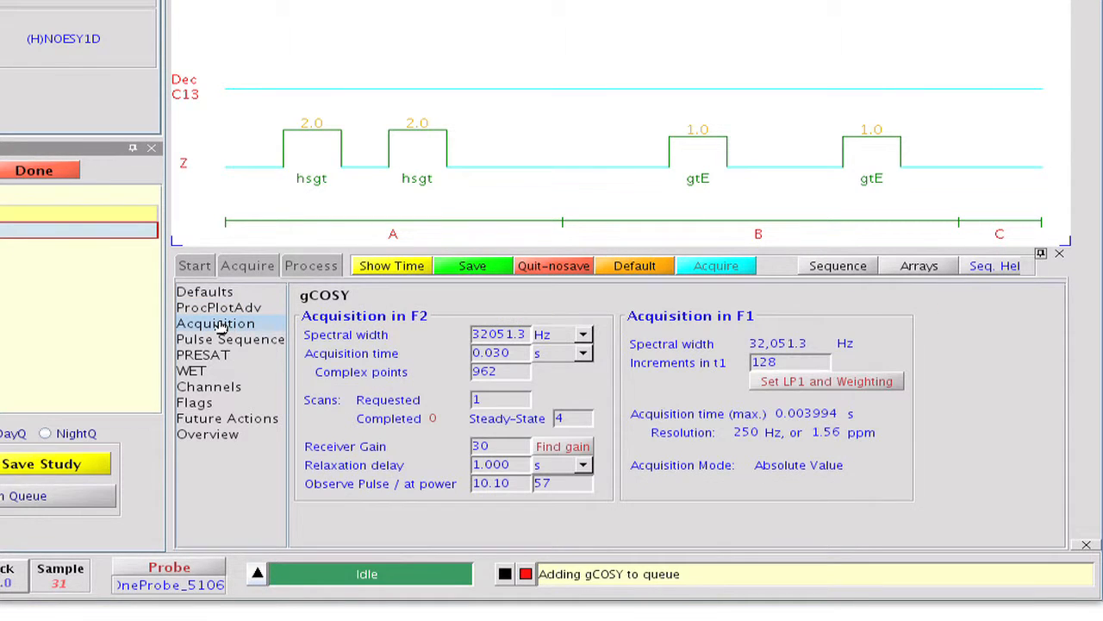
drag(518, 354, 465, 353)
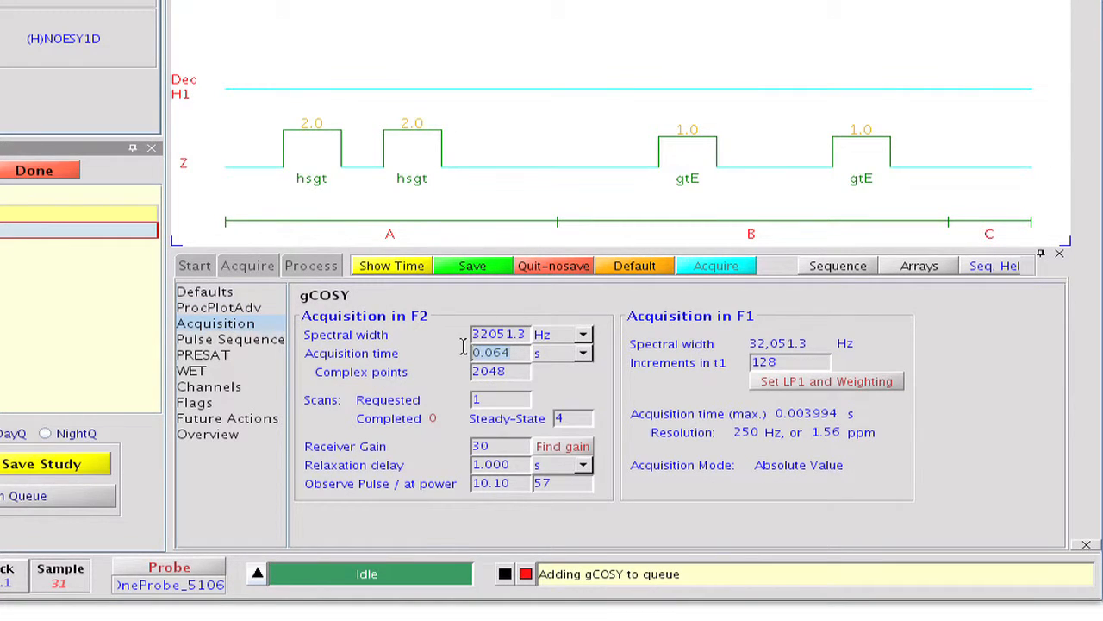
text(0.03)
drag(517, 465, 463, 463)
text(0.010)
drag(576, 419, 549, 418)
text(4)
Step: Turn off the Grad-90-Grad steady-state option and set the delayed COSY delay to 0 ms
click(250, 340)
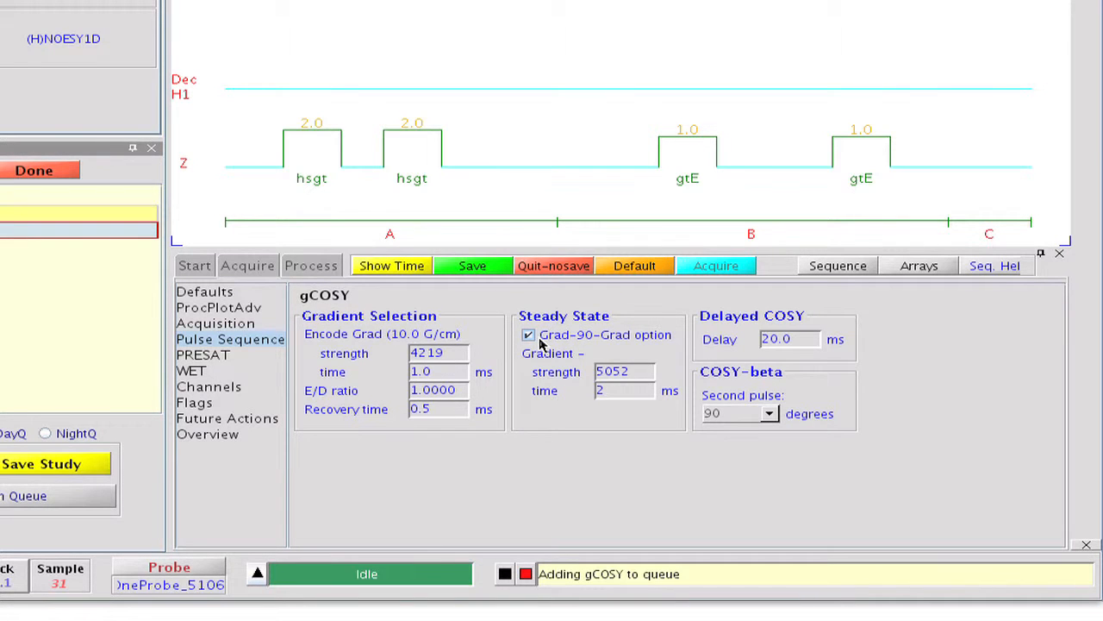
click(540, 338)
text(0)
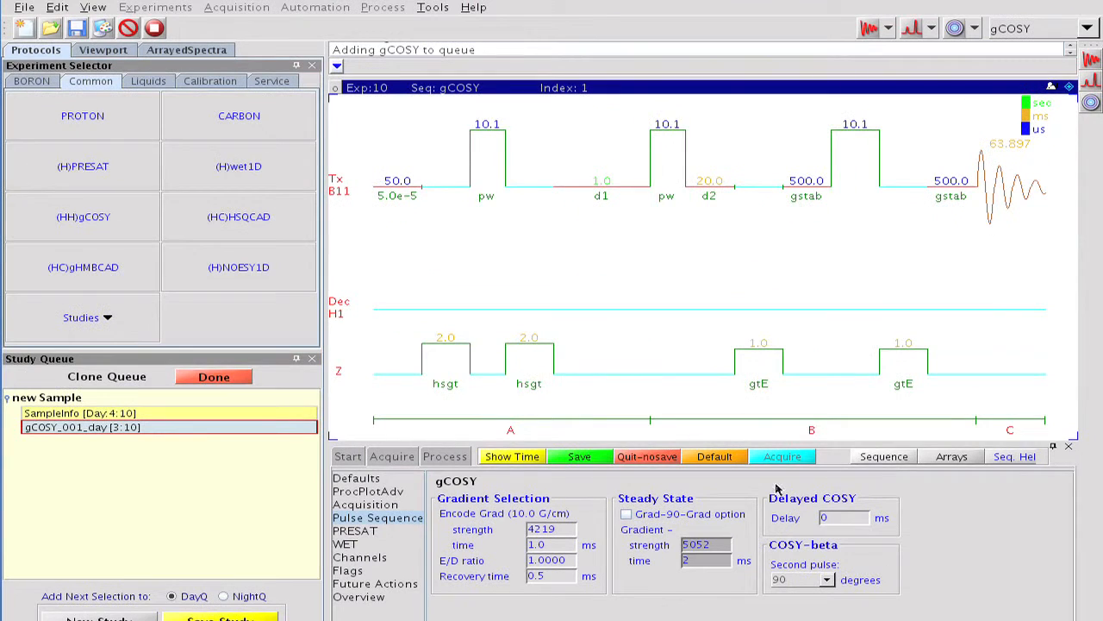
key(Return)
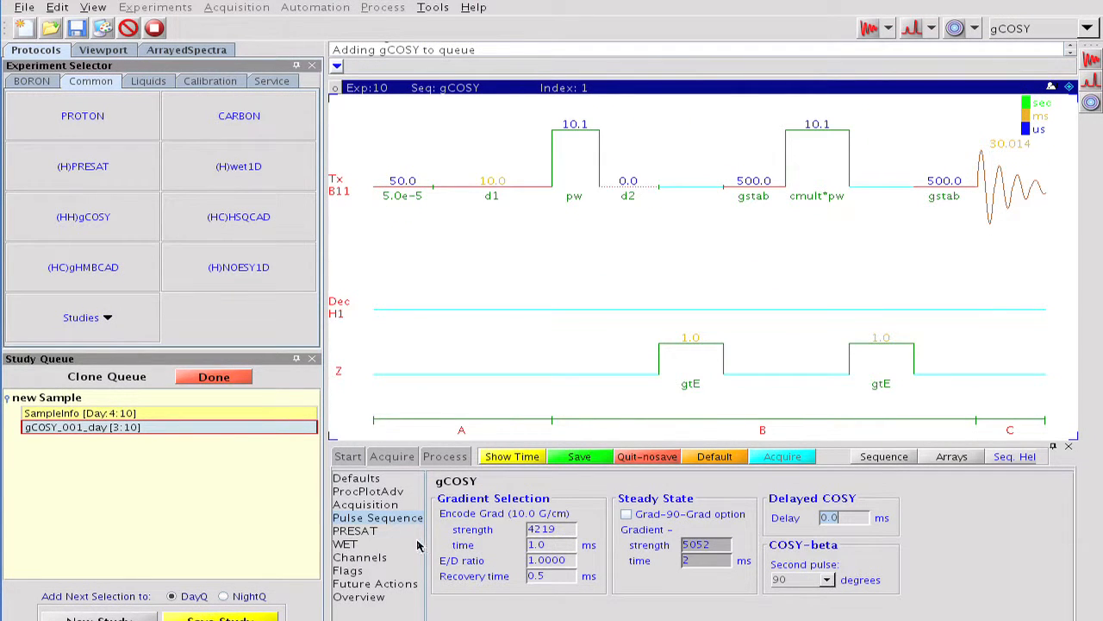
Step: Set the H1 decoupler status to nyy and its modulation to w, and display the pulse sequence
click(386, 557)
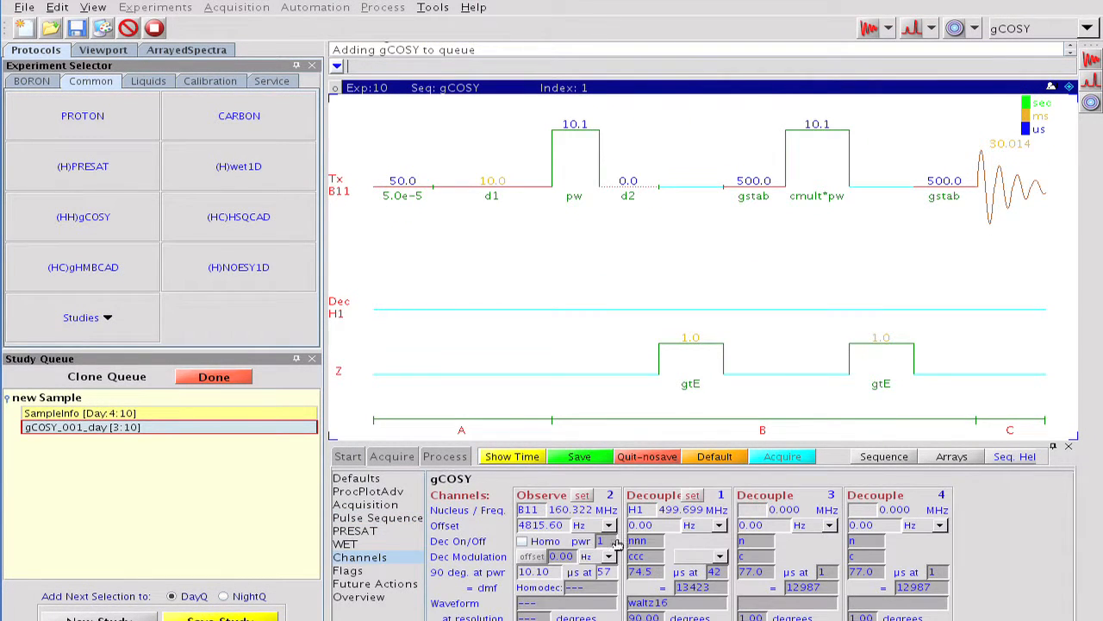
drag(649, 542, 608, 540)
text(nyy)
drag(647, 556, 620, 556)
text(w)
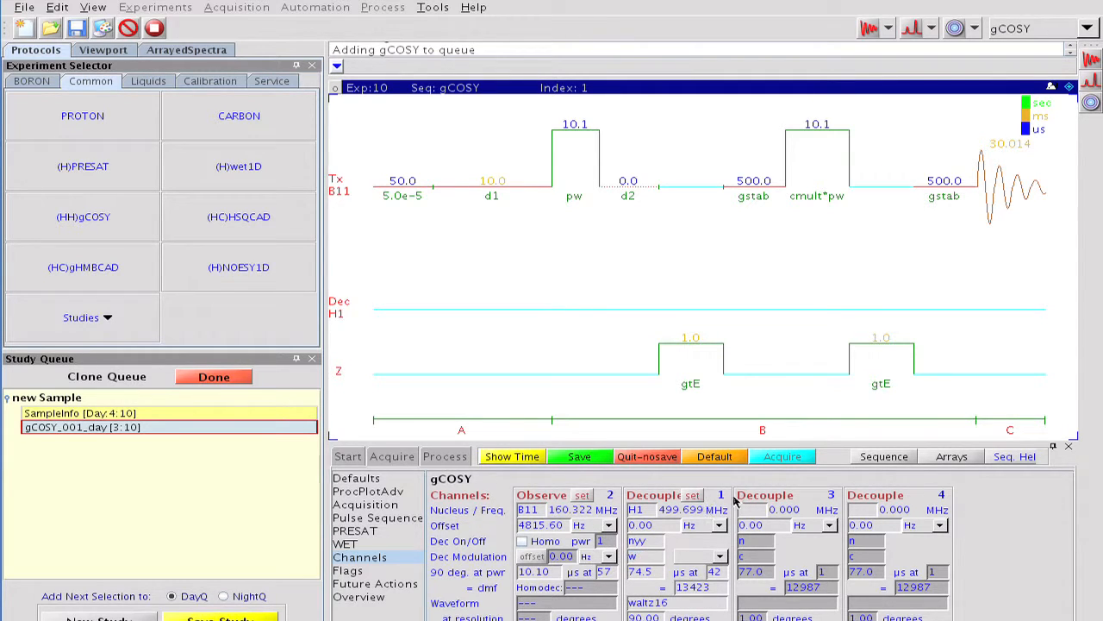
click(869, 462)
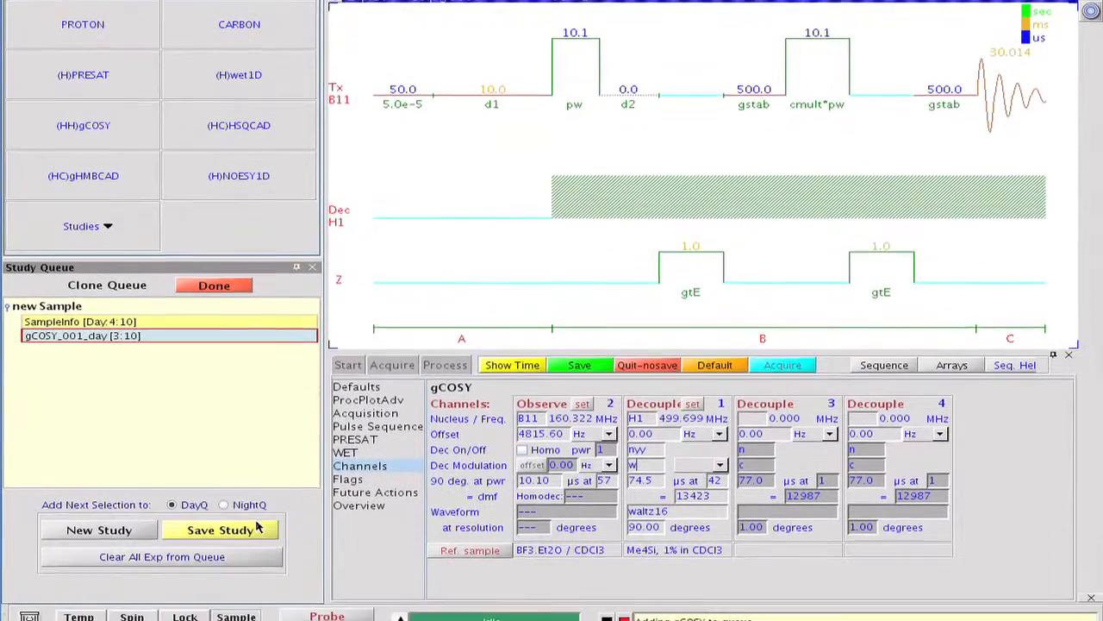
Step: Save the cloned study as B_11gCOSY under the BORON tab name and close the save dialog
click(259, 618)
click(514, 371)
text(B_11)
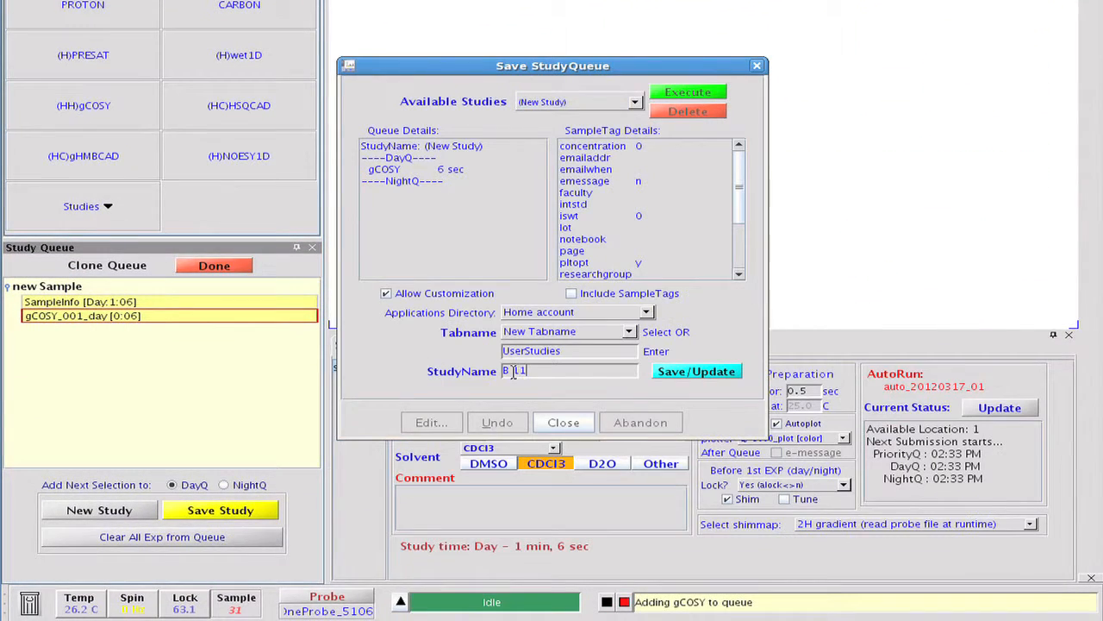
text(gCOSY)
click(628, 332)
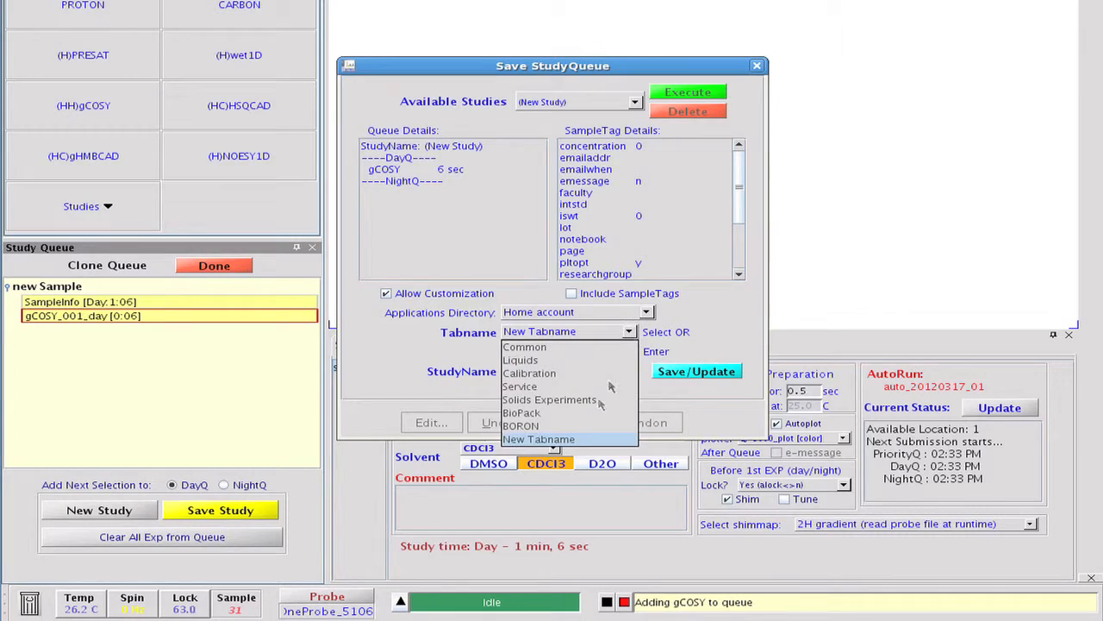
click(592, 425)
click(672, 372)
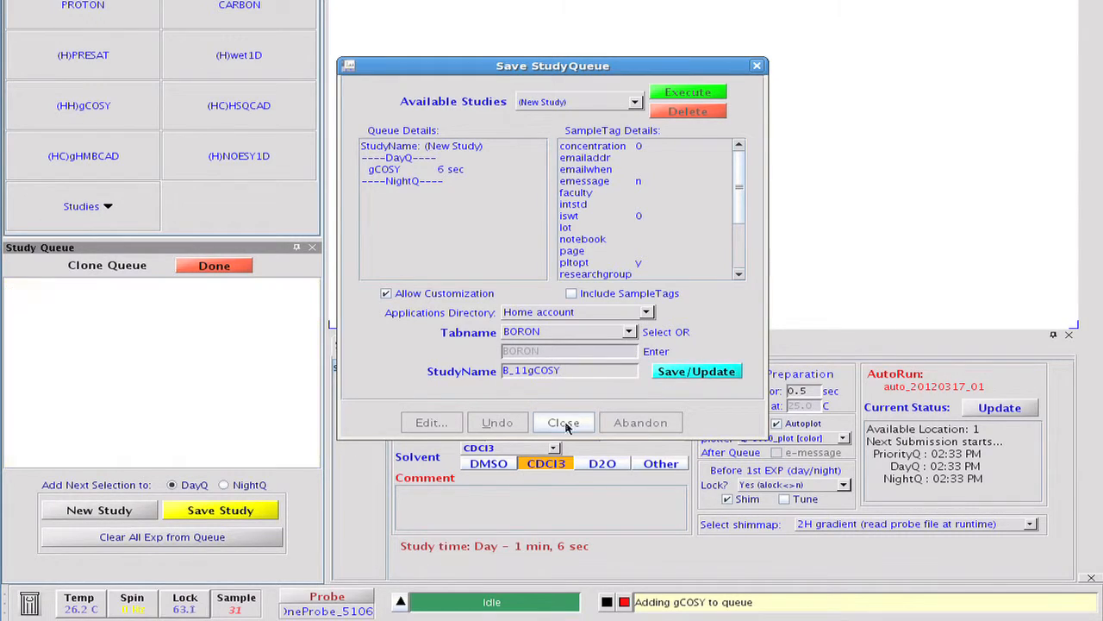
click(565, 422)
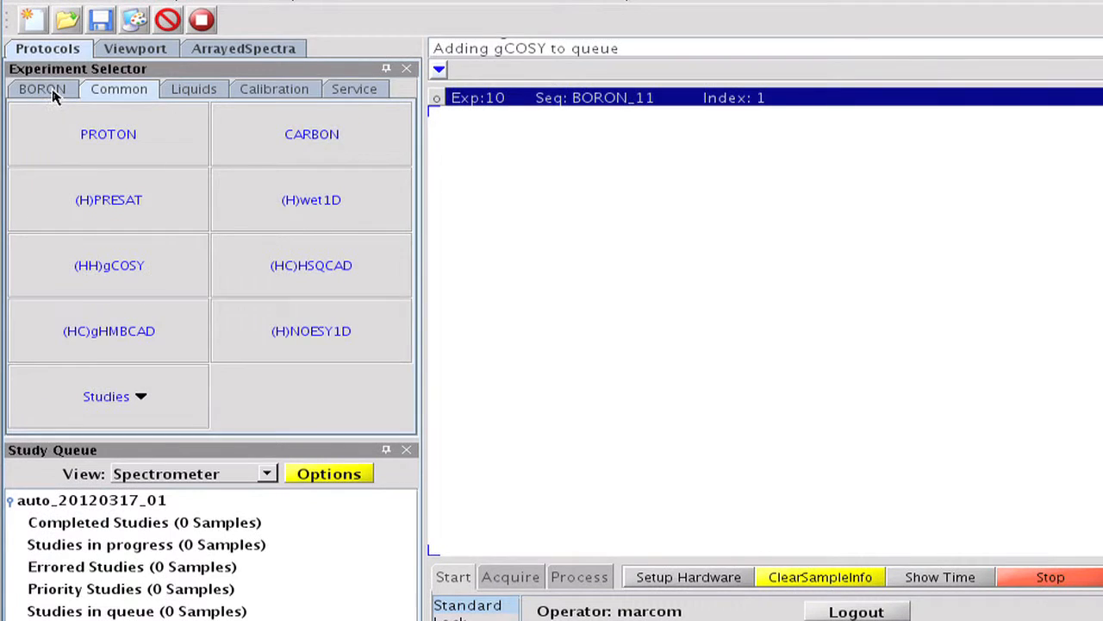
Step: Load the BORON_11 protocol from the BORON group and acquire its spectrum
click(52, 79)
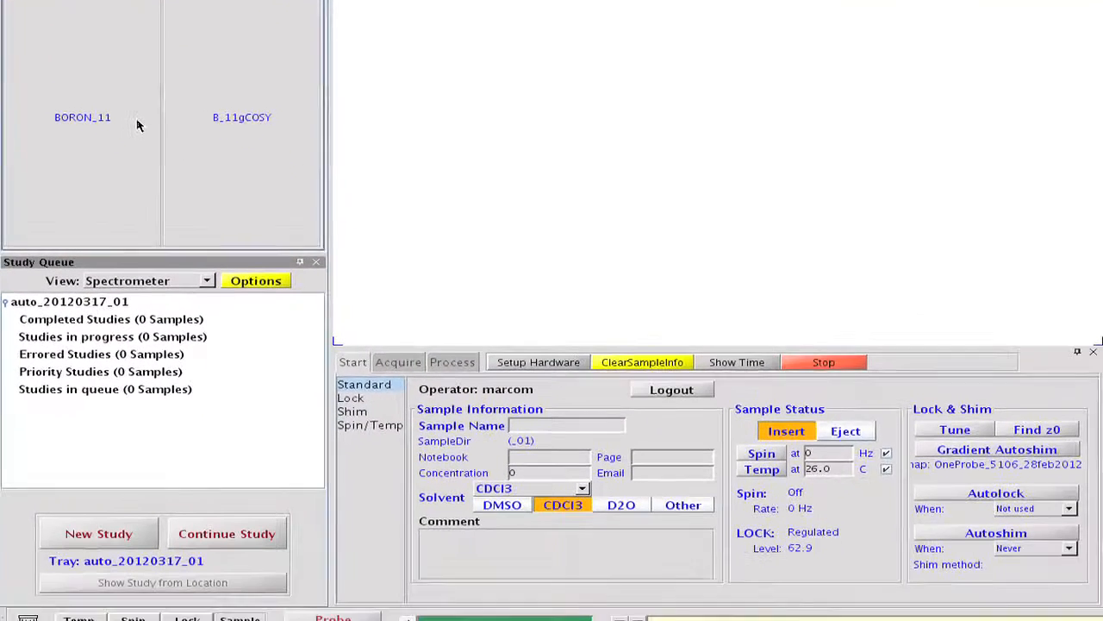
click(177, 275)
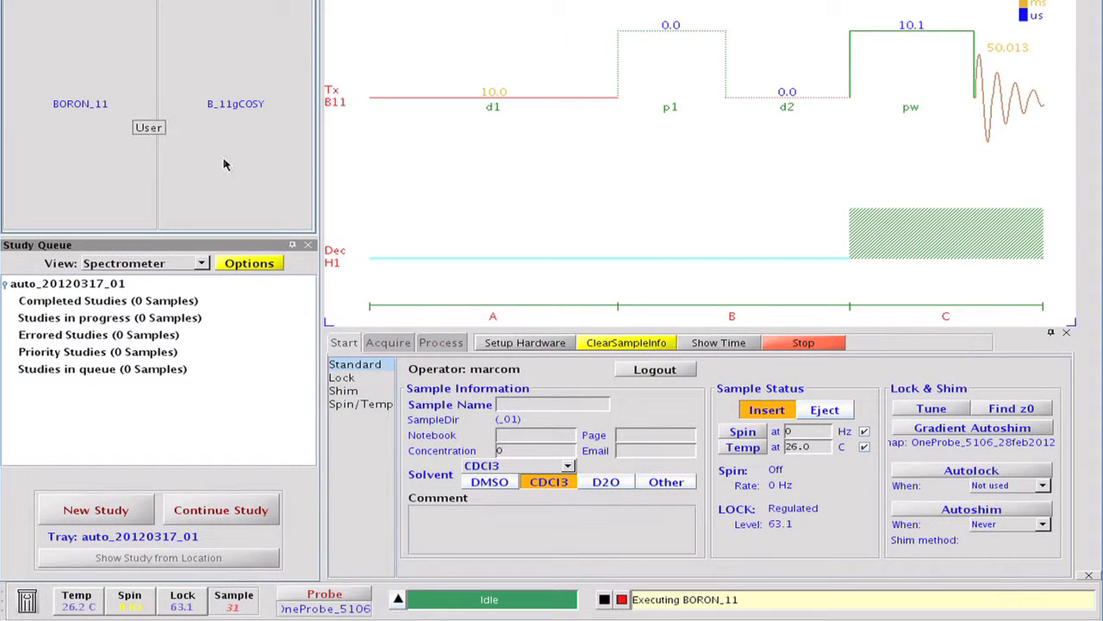
click(389, 343)
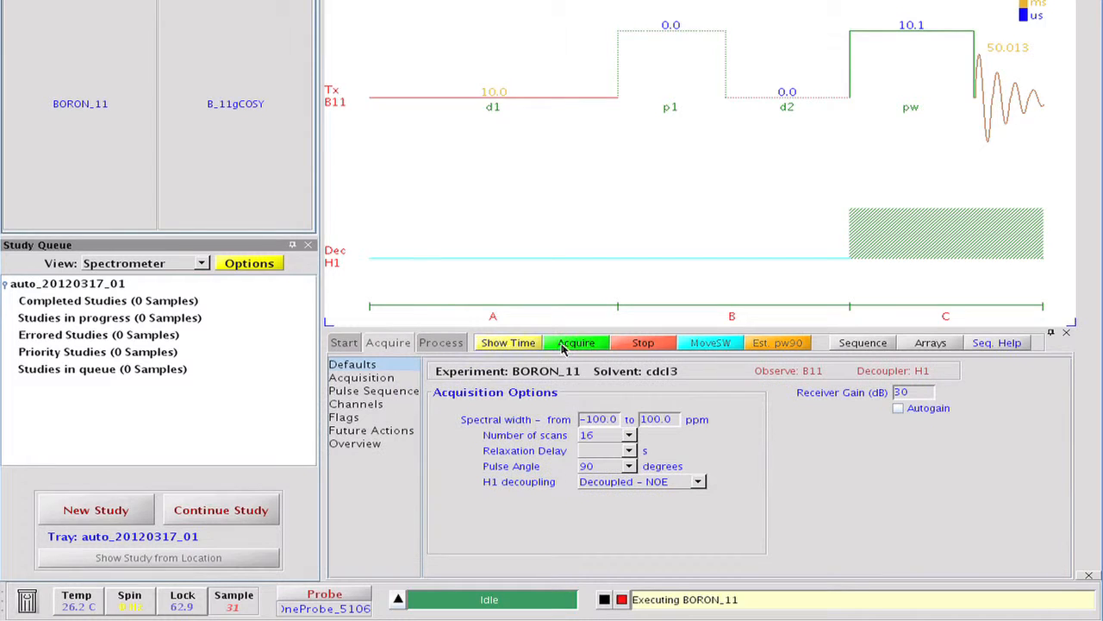
click(563, 344)
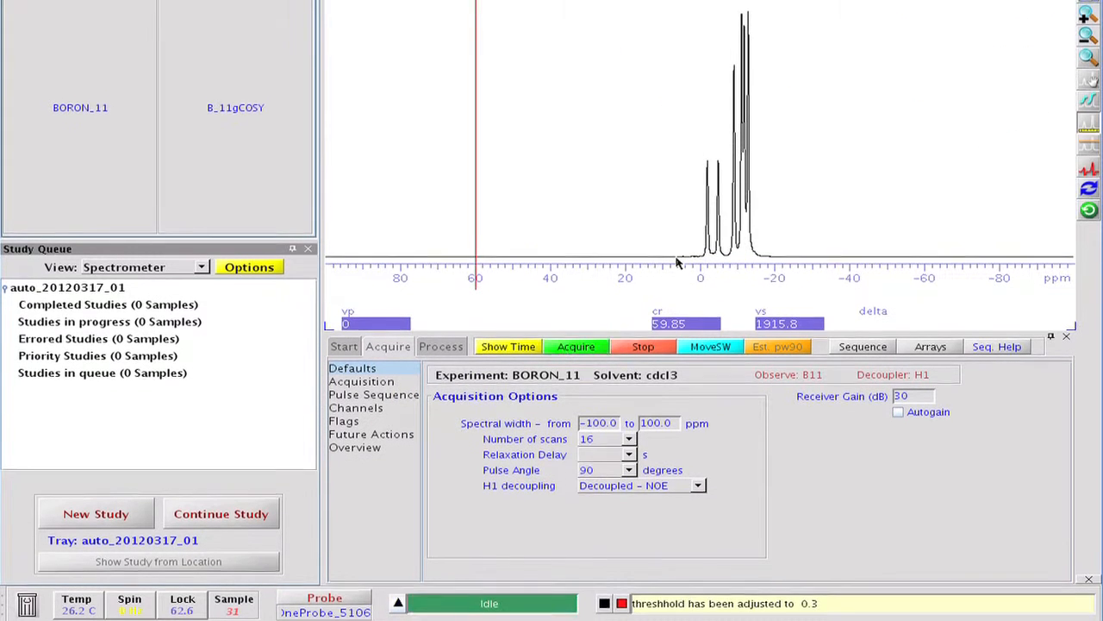
Step: Place the two cursors on either side of the boron peaks and move the spectral width to that region
click(677, 259)
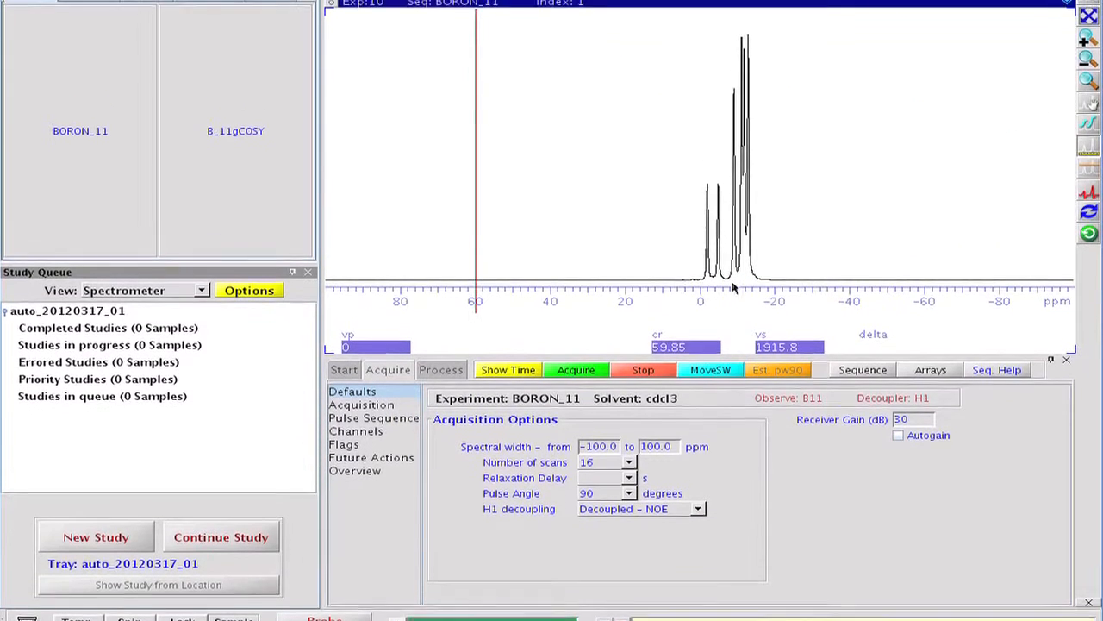
right_click(778, 260)
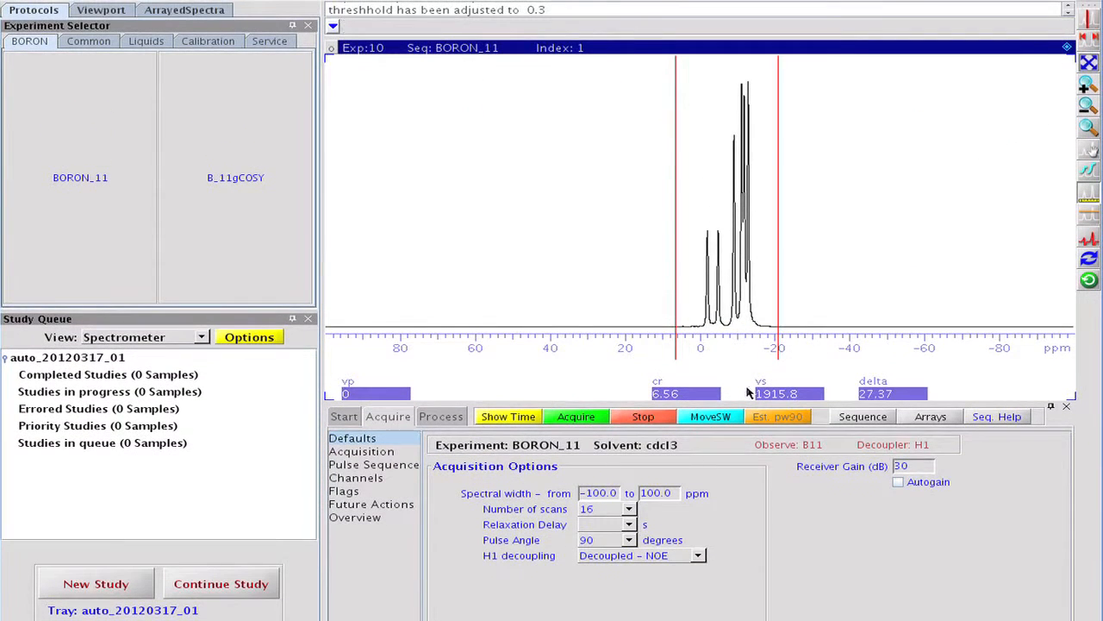
click(709, 417)
Step: Load the B_11gCOSY study and acquire the two-dimensional boron spectrum
click(281, 198)
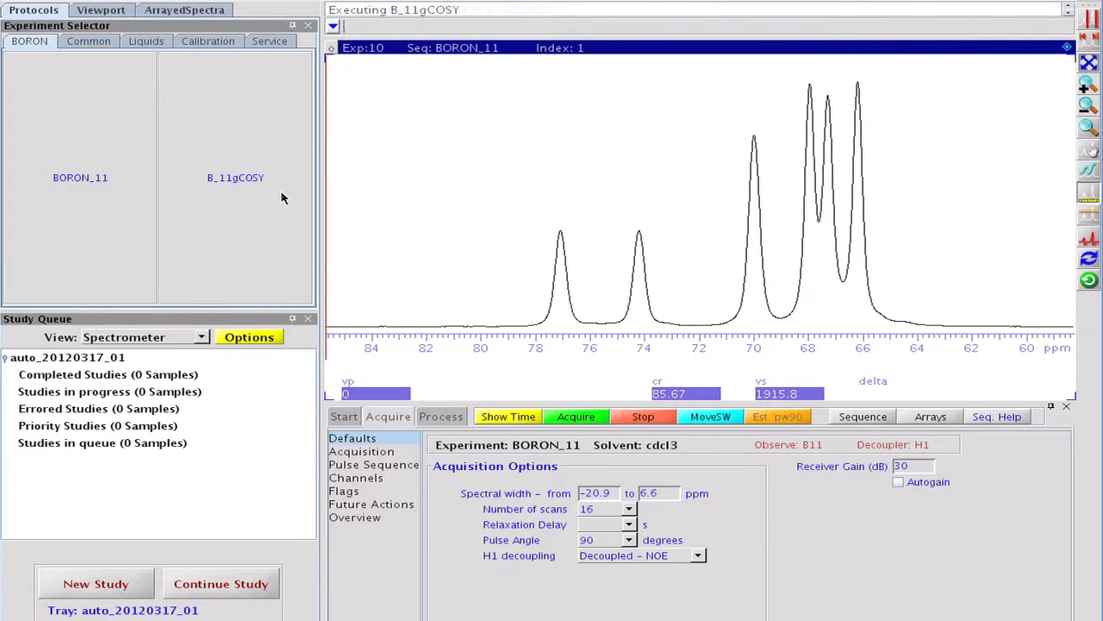
click(552, 418)
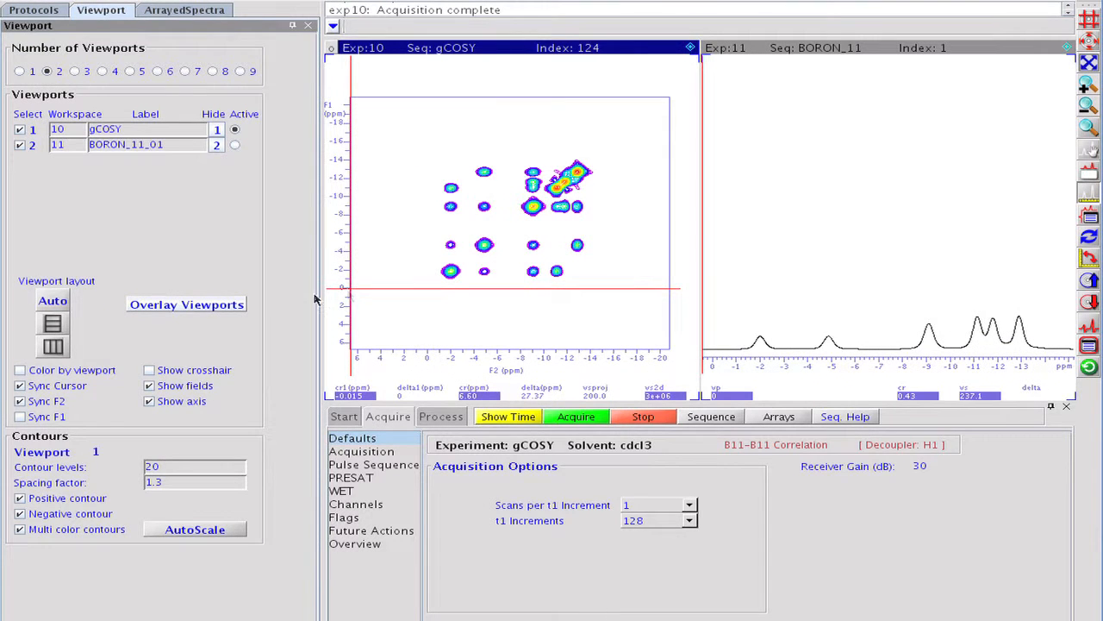
Step: Overlay the gCOSY and BORON_11_01 viewports, align the spectra and zoom in on the cross peaks
click(187, 304)
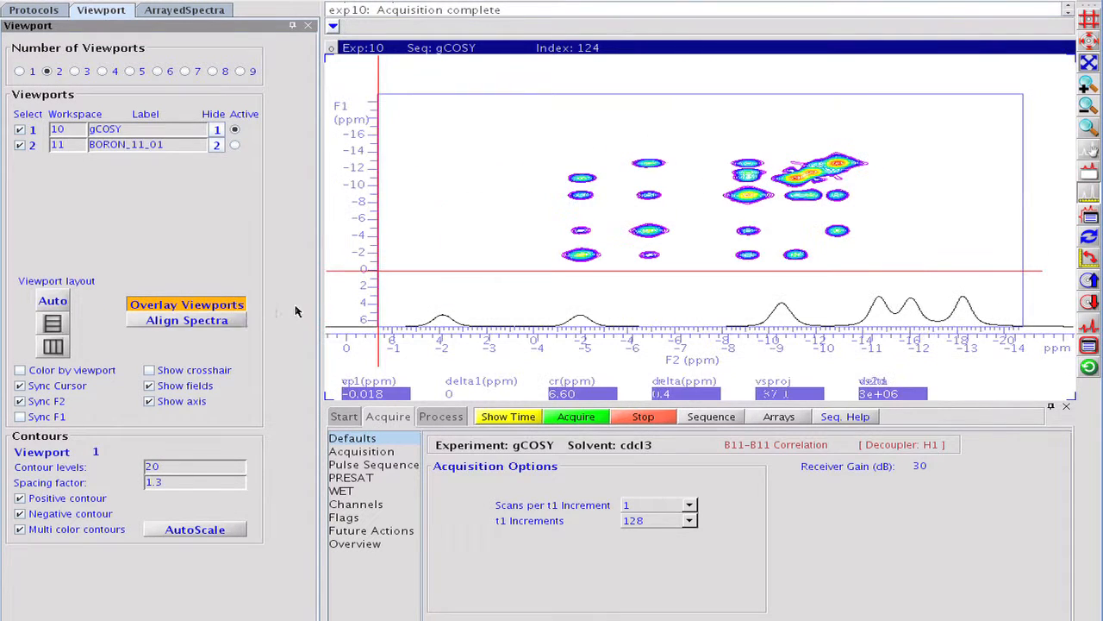
click(234, 321)
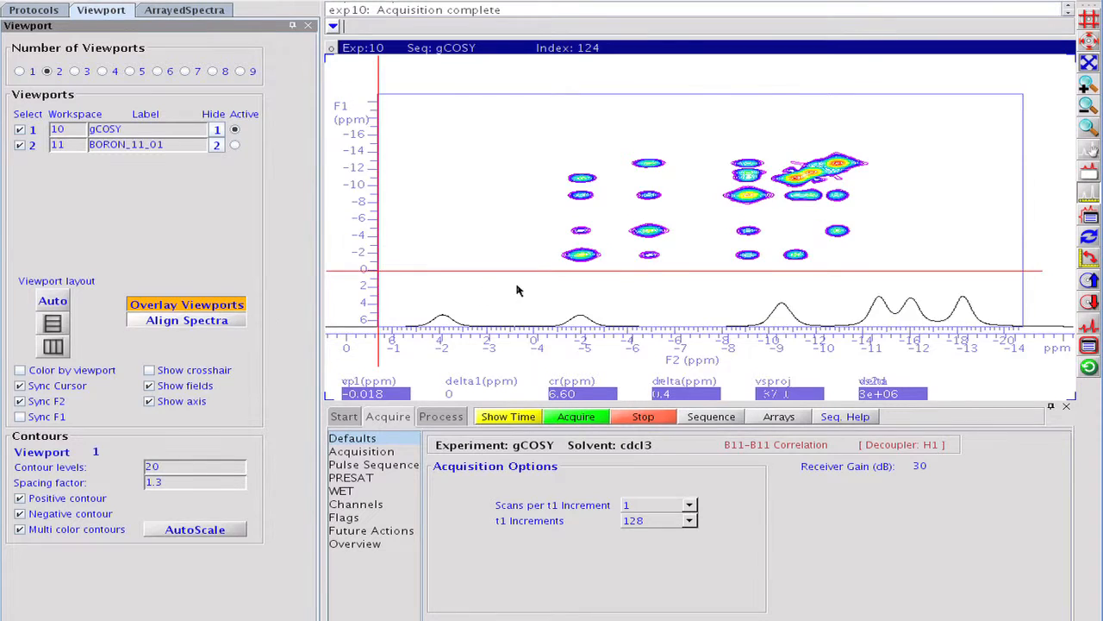
click(1088, 88)
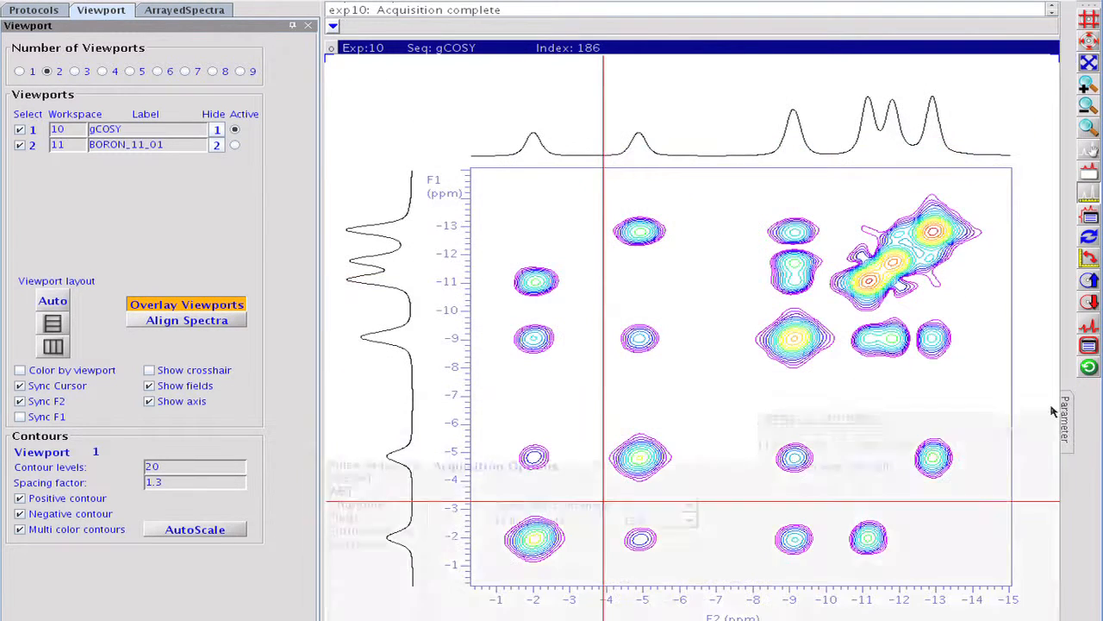